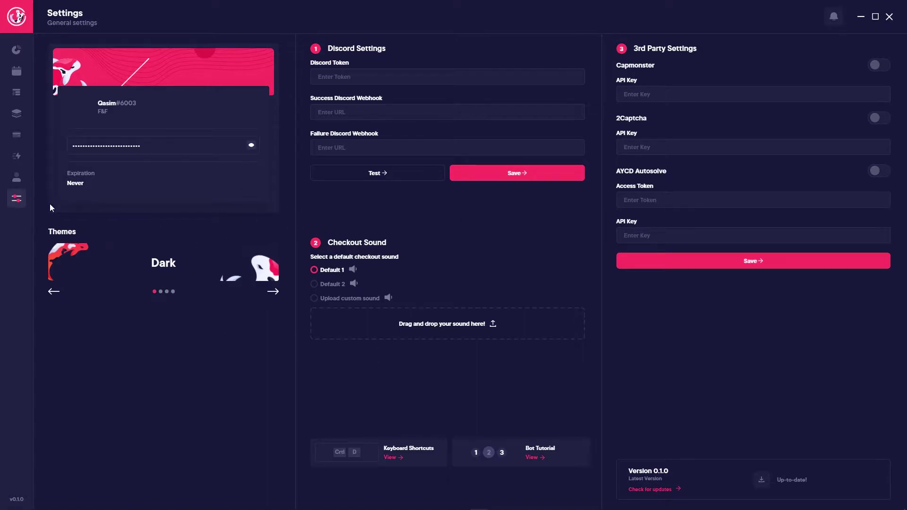
# Step: Preview the Japan, Light and Sakura themes
pyautogui.click(274, 293)
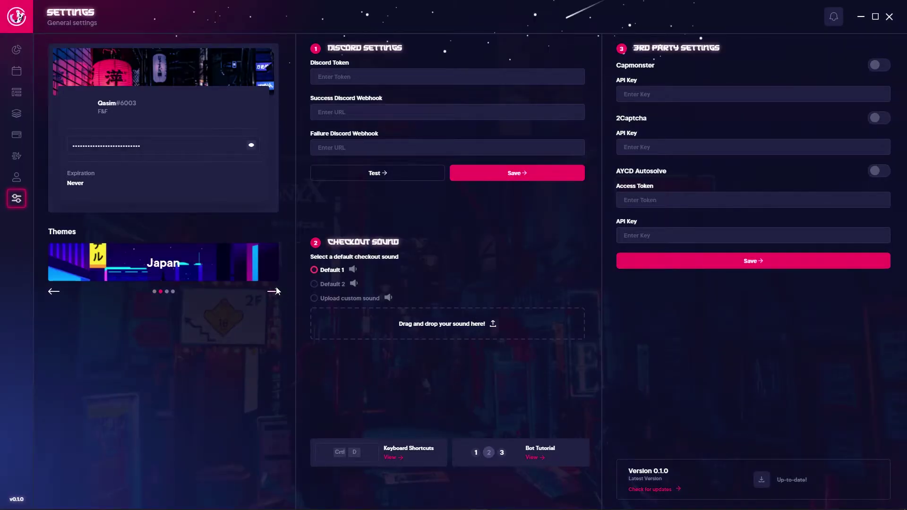
pyautogui.click(273, 292)
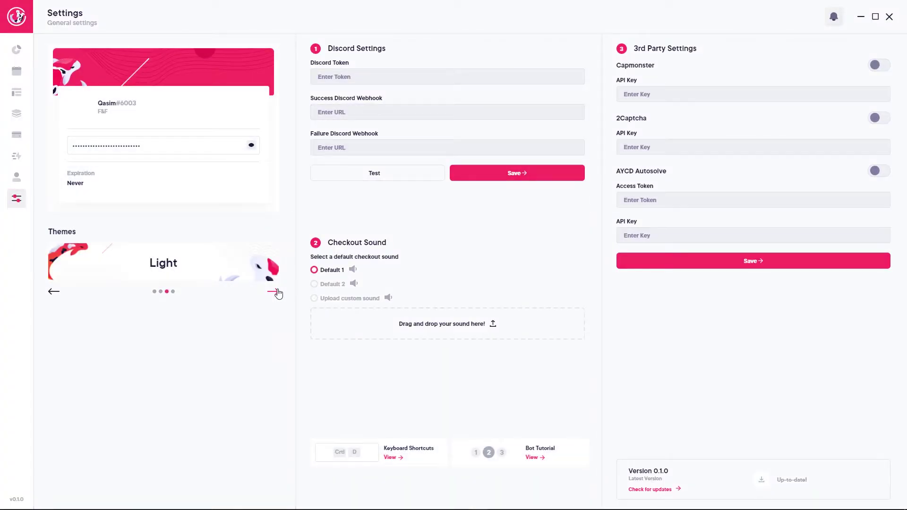
pyautogui.click(278, 293)
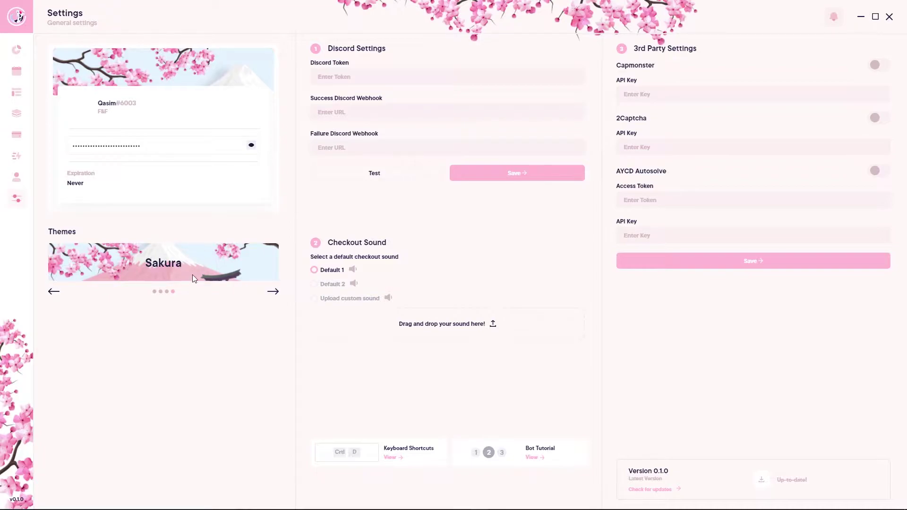
# Step: Go back to the Dark theme and set the checkout sound to Default 2
pyautogui.click(278, 297)
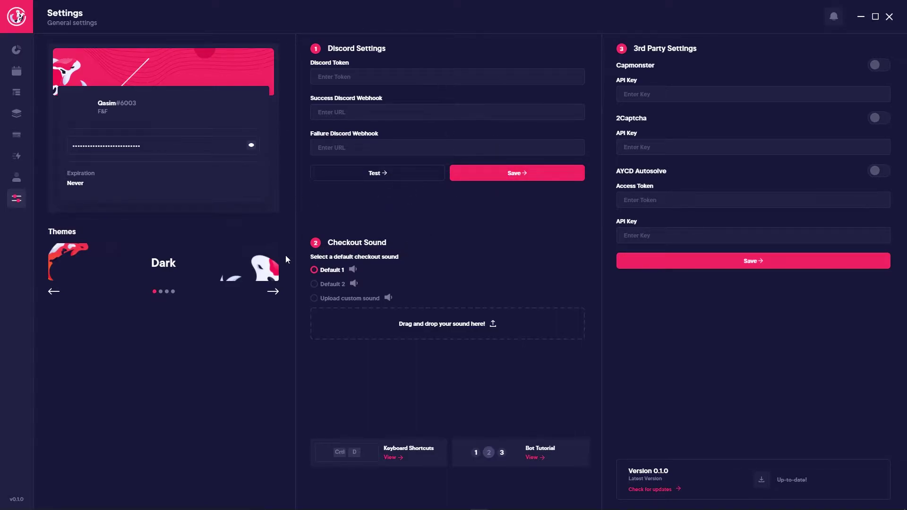
pyautogui.click(327, 271)
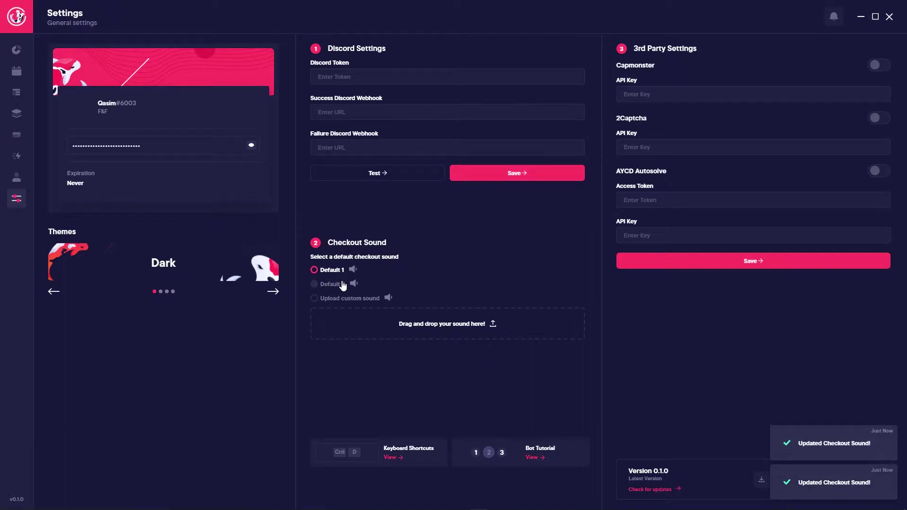
pyautogui.click(313, 283)
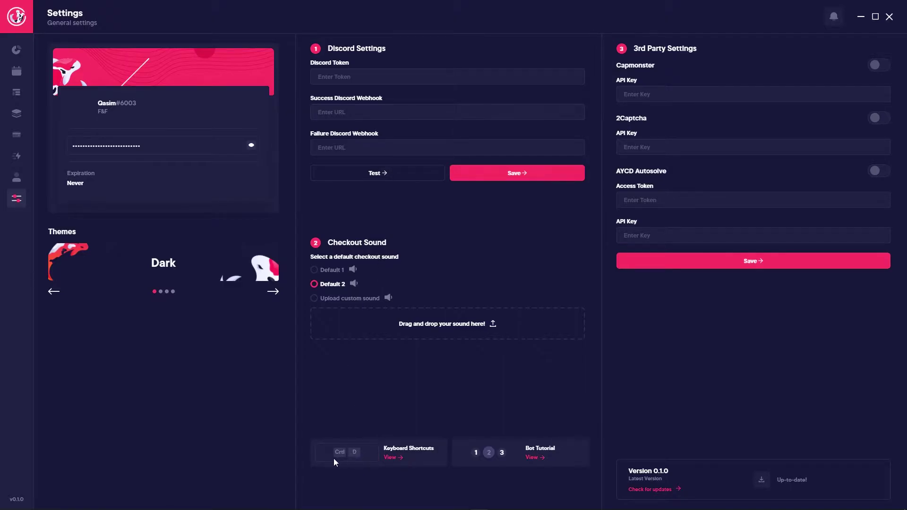
pyautogui.click(402, 457)
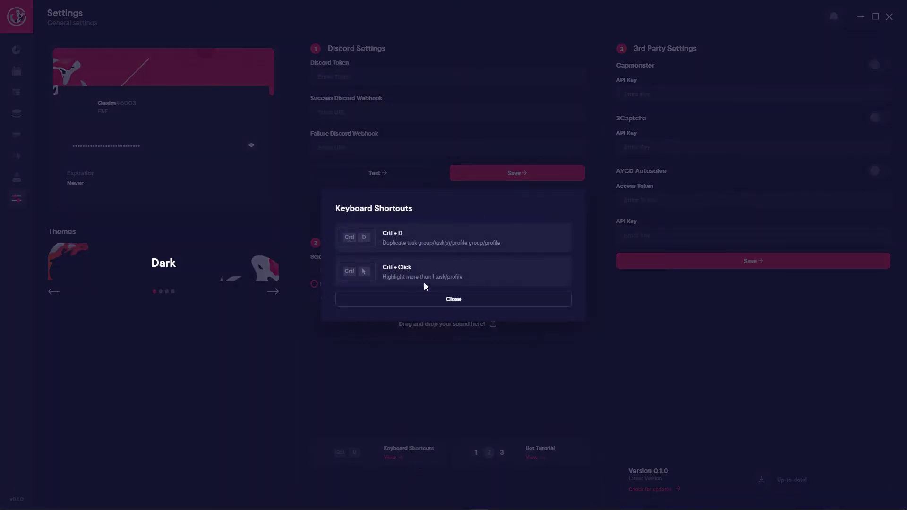
pyautogui.click(445, 304)
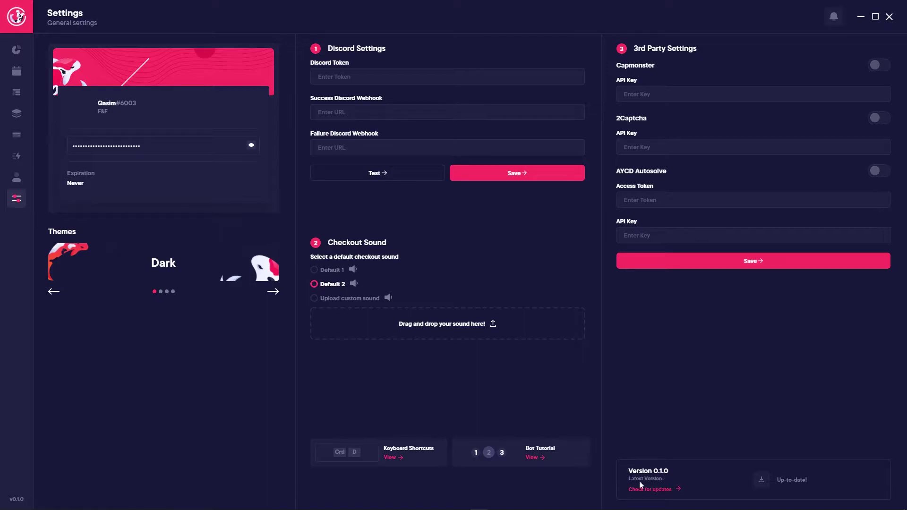
pyautogui.click(665, 490)
# Step: On the Accounts page, start a new account group with Target as its site
pyautogui.click(16, 178)
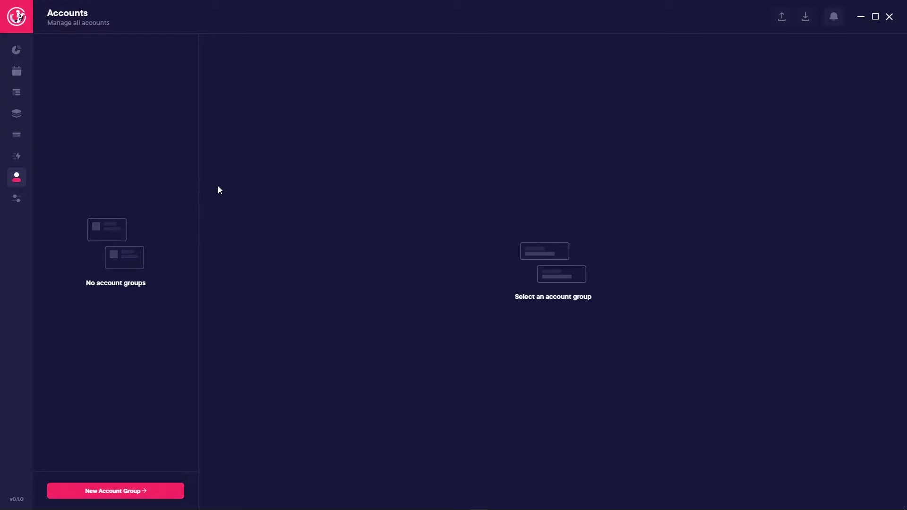
pyautogui.click(152, 491)
pyautogui.click(418, 241)
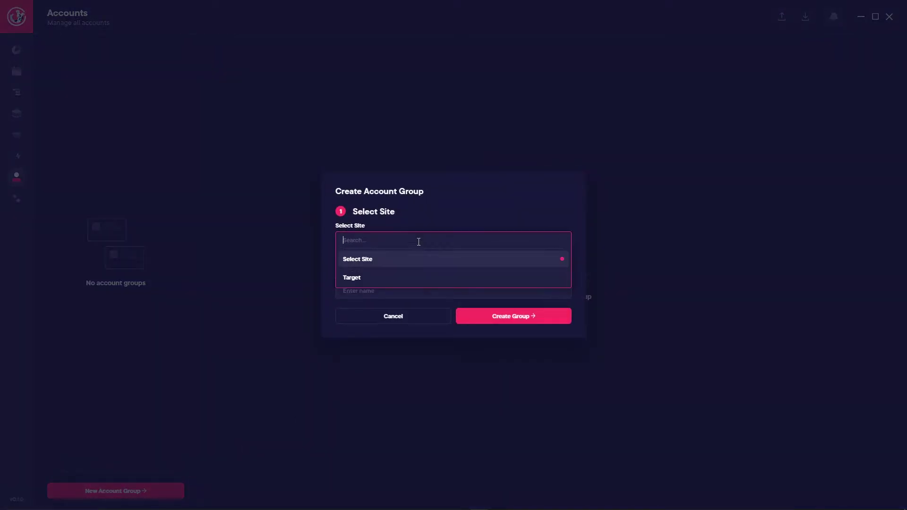
pyautogui.click(360, 277)
# Step: Name the group 'Video Account Group', create it, and open its details
pyautogui.click(405, 294)
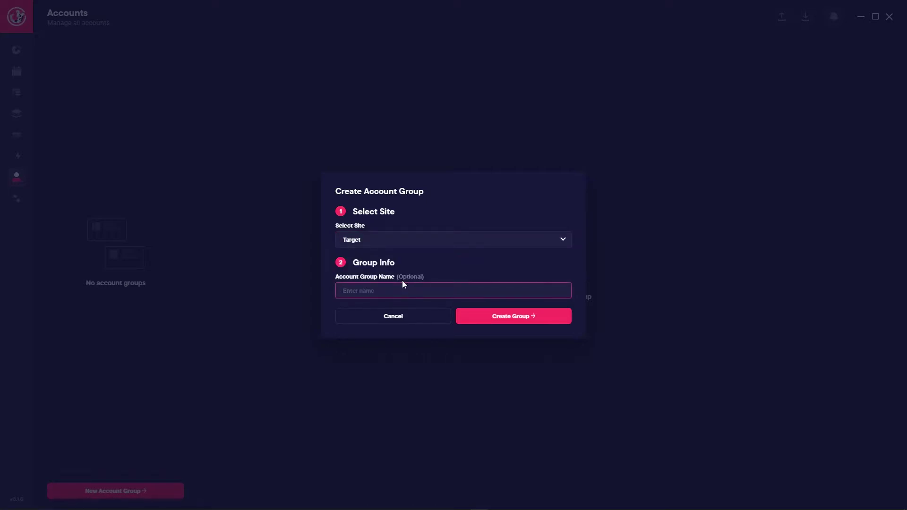
pyautogui.write('Video Account Group')
pyautogui.click(515, 320)
pyautogui.click(100, 63)
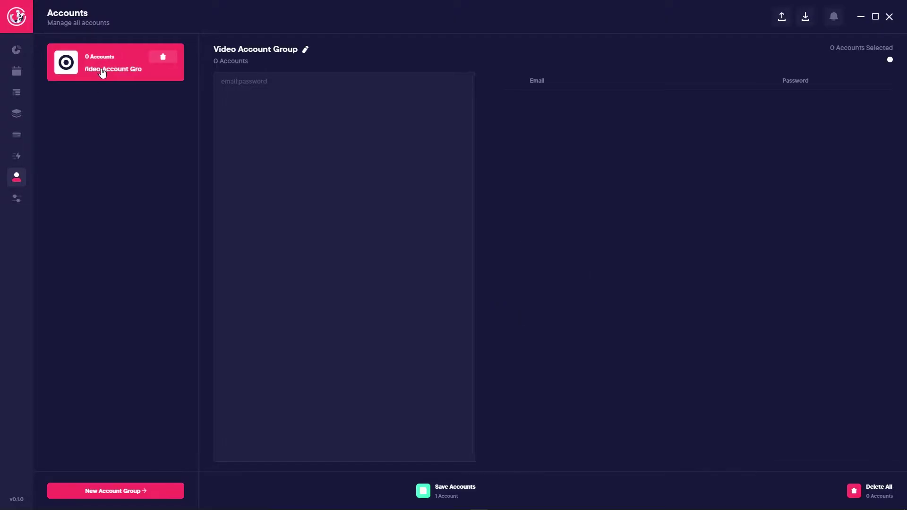
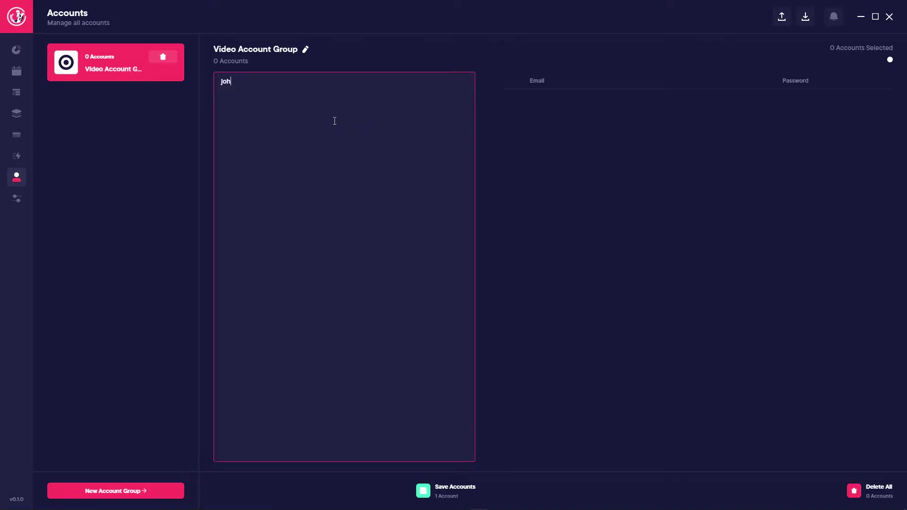
# Step: Save one email:password account to Video Account Group, select it, then go to the Proxies page
pyautogui.write('.com:123')
pyautogui.click(424, 491)
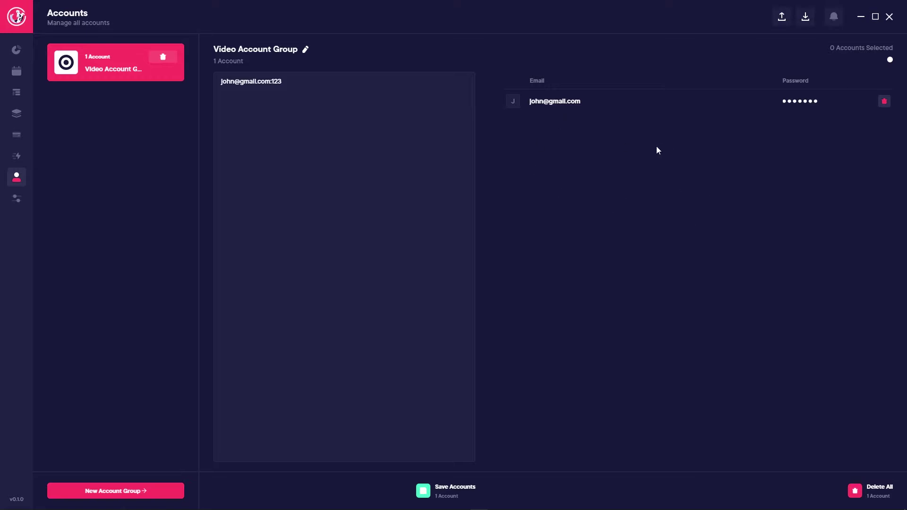
pyautogui.click(638, 108)
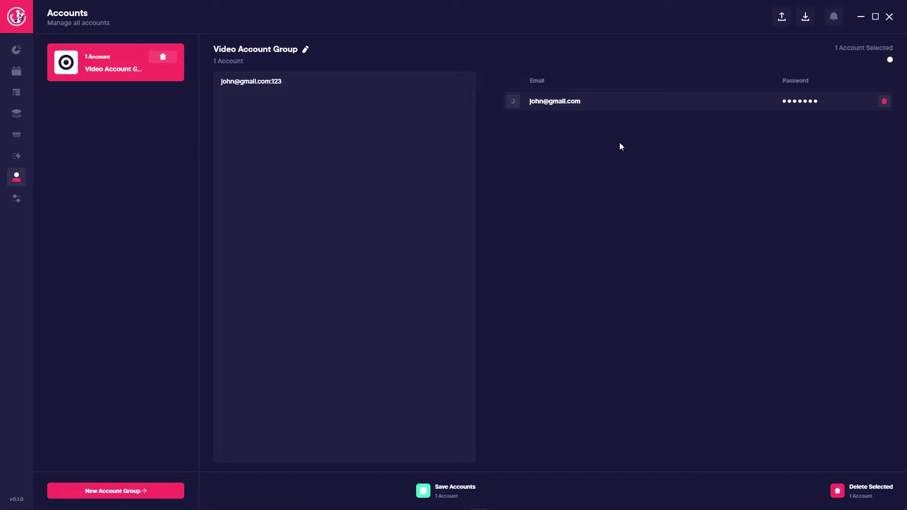
pyautogui.click(17, 159)
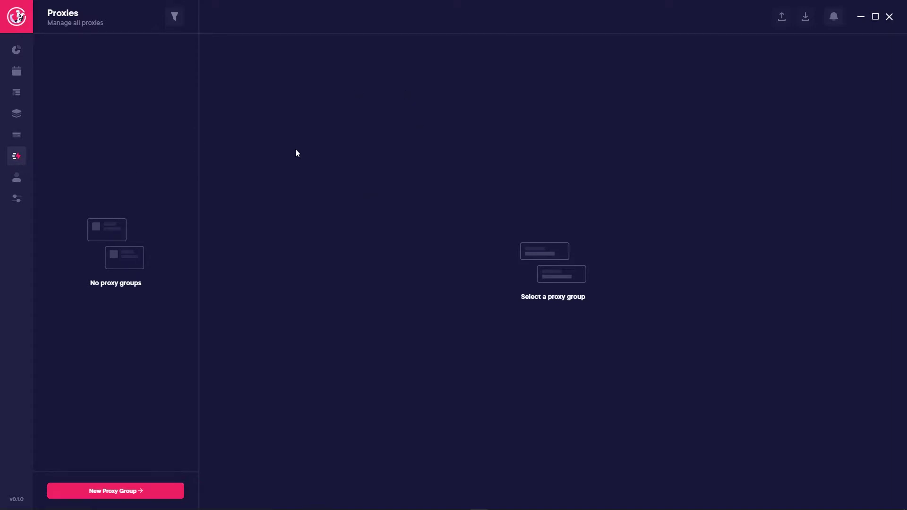
# Step: Start a new proxy group named 'Video Proxy Group' with Kith EU as its only site label
pyautogui.click(116, 491)
pyautogui.write('Video Proxy Group')
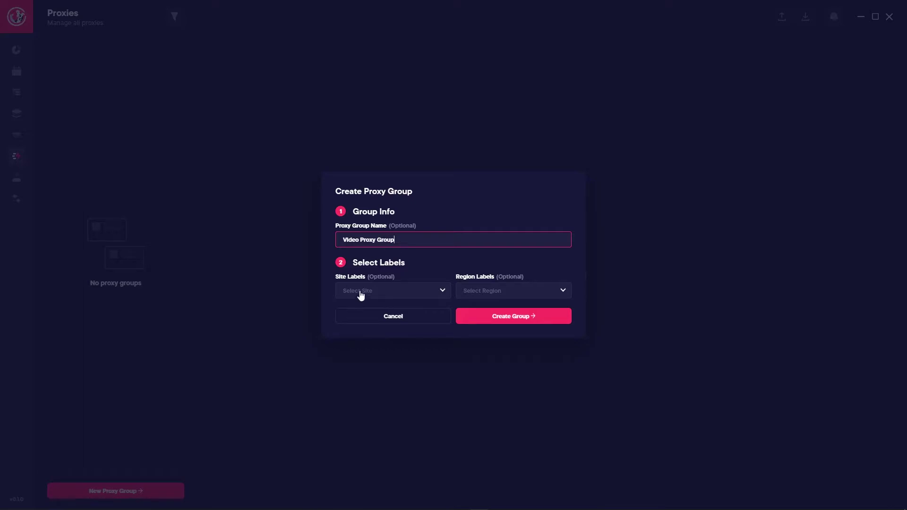
pyautogui.click(359, 292)
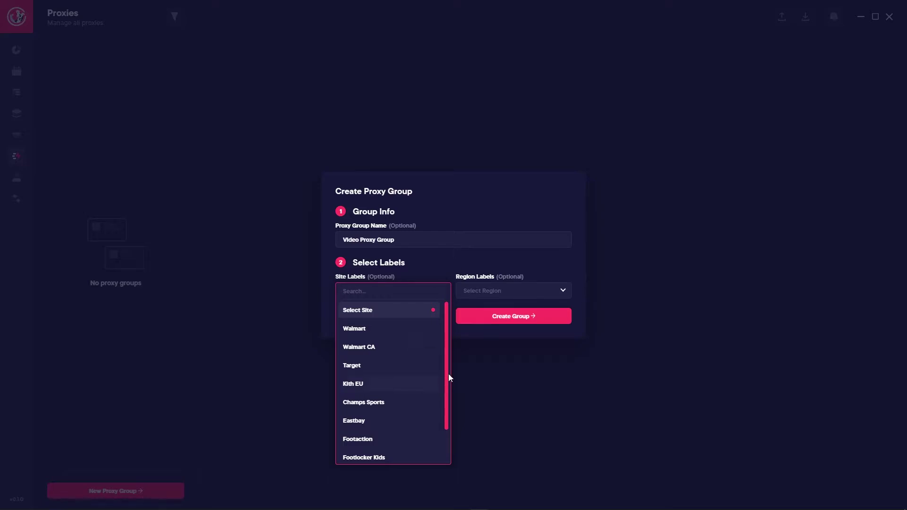
pyautogui.click(362, 388)
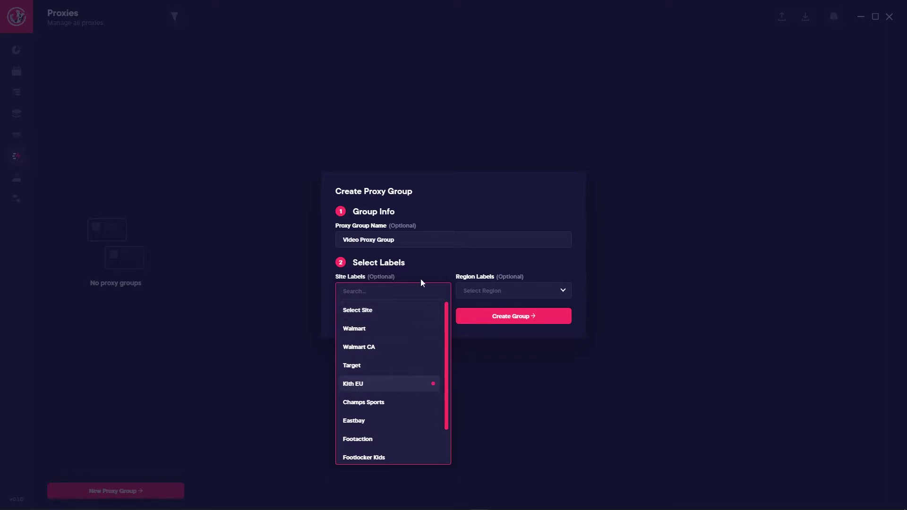
pyautogui.click(377, 294)
pyautogui.click(377, 364)
pyautogui.click(378, 344)
pyautogui.click(377, 366)
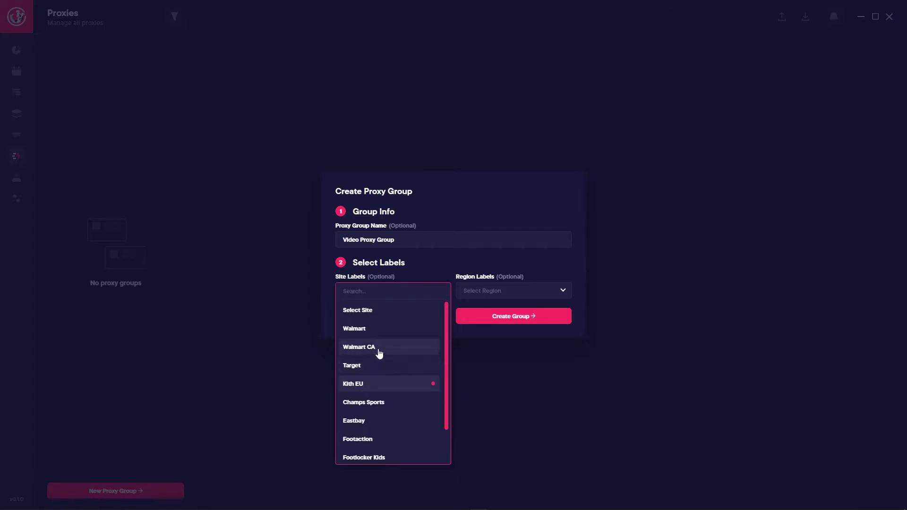
pyautogui.click(377, 348)
pyautogui.click(404, 277)
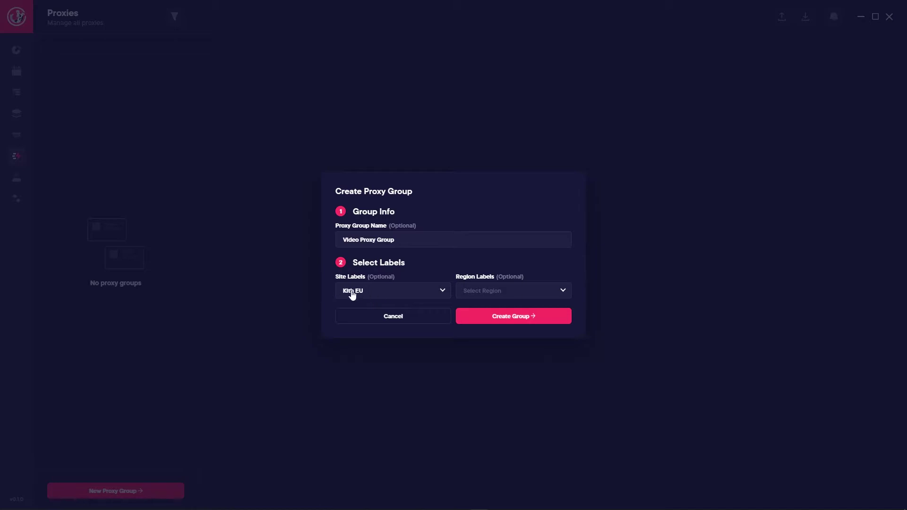
# Step: Give the proxy group the EU region label and create it
pyautogui.click(502, 298)
pyautogui.click(485, 371)
pyautogui.click(498, 275)
pyautogui.click(508, 317)
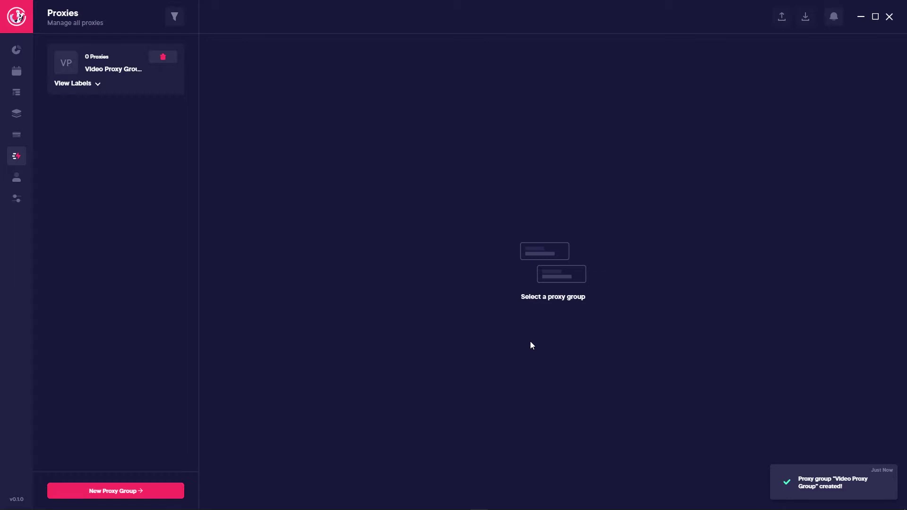
# Step: Paste one proxy line into Video Proxy Group and save it
pyautogui.click(99, 84)
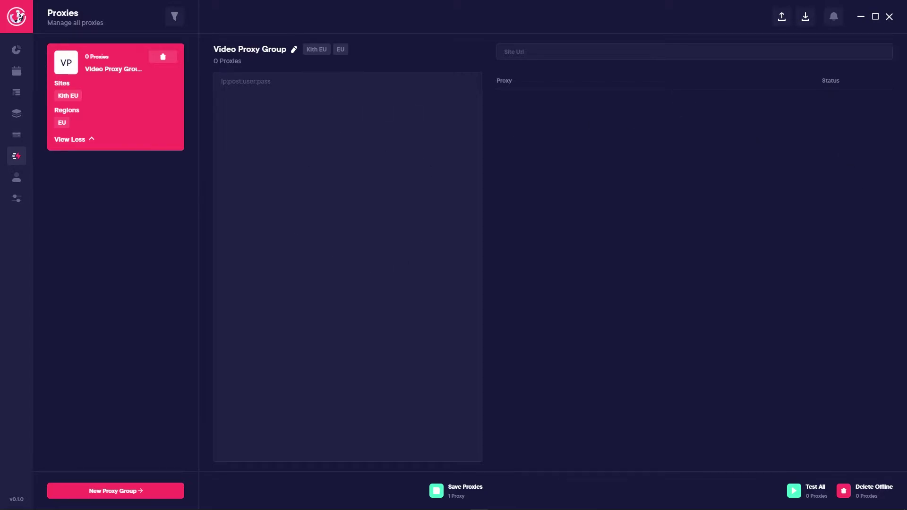
pyautogui.click(410, 209)
pyautogui.click(335, 105)
pyautogui.hotkey('ctrl', 'v')
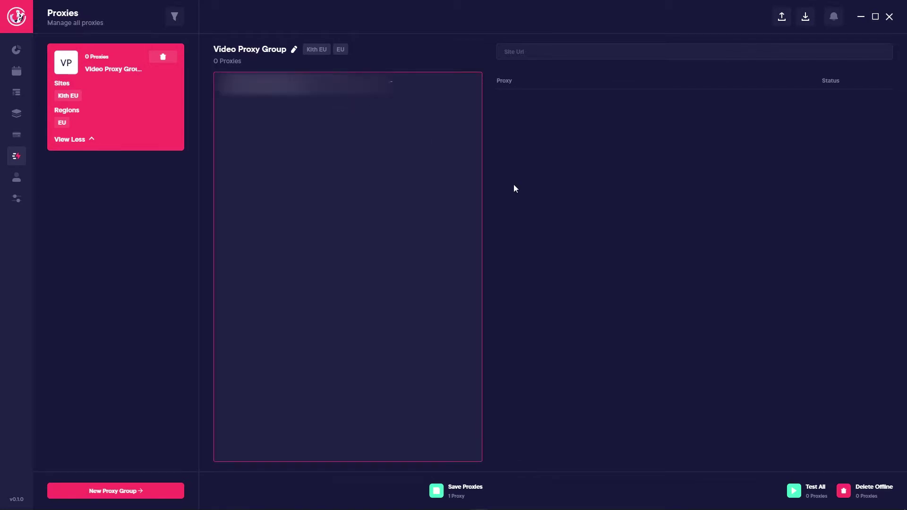
pyautogui.click(441, 494)
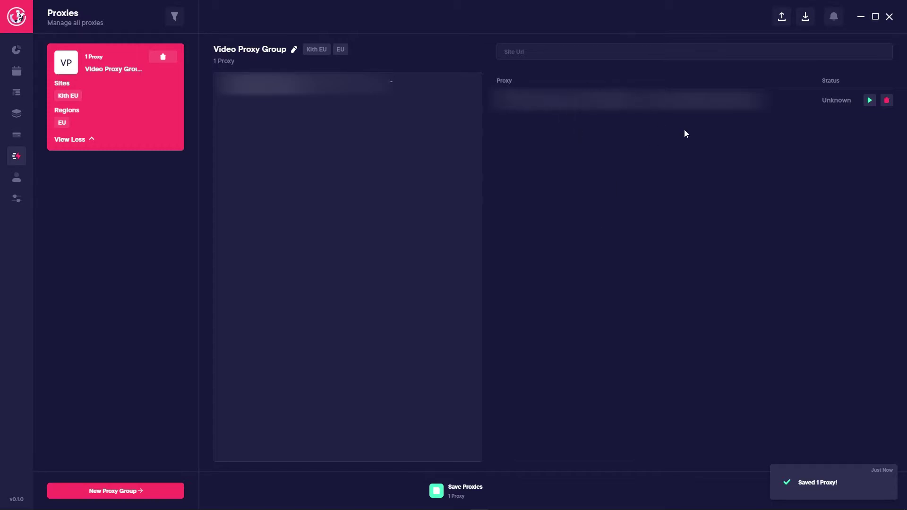
pyautogui.click(295, 51)
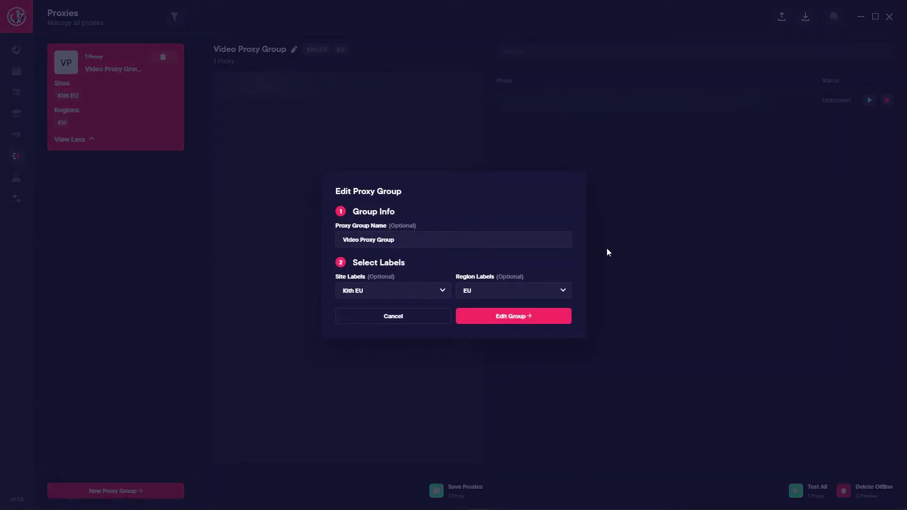
pyautogui.click(397, 317)
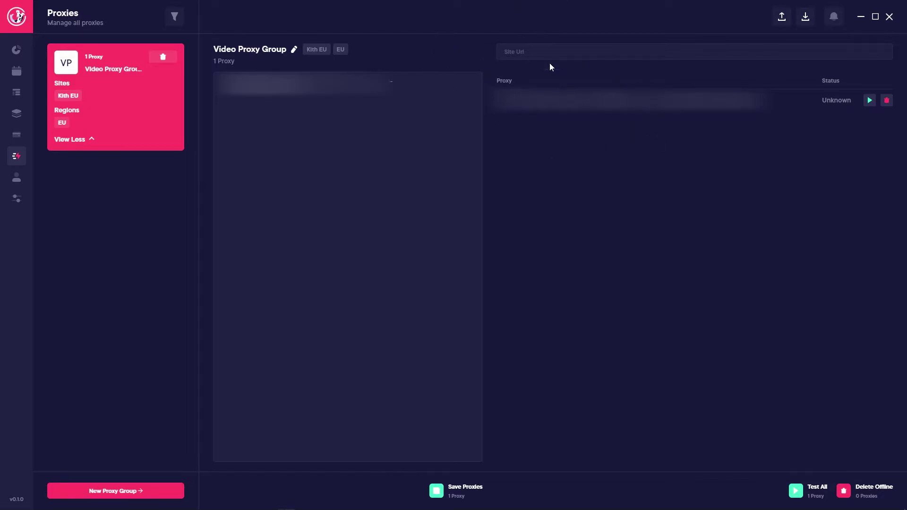
pyautogui.click(523, 54)
pyautogui.write('https://twitter.com/Kol_AIO')
pyautogui.click(623, 171)
pyautogui.click(873, 103)
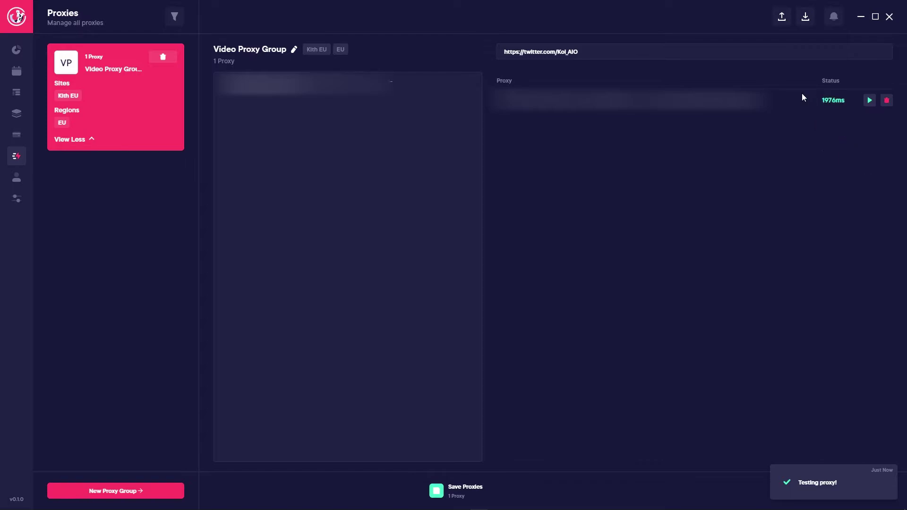
pyautogui.click(870, 100)
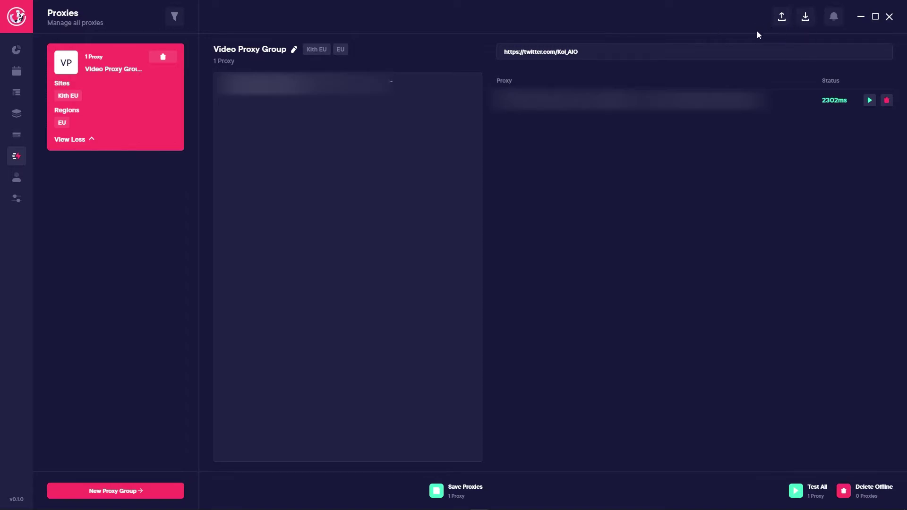
# Step: On the Profiles page, create the profile group 'Video Profile Group' and open it
pyautogui.click(16, 177)
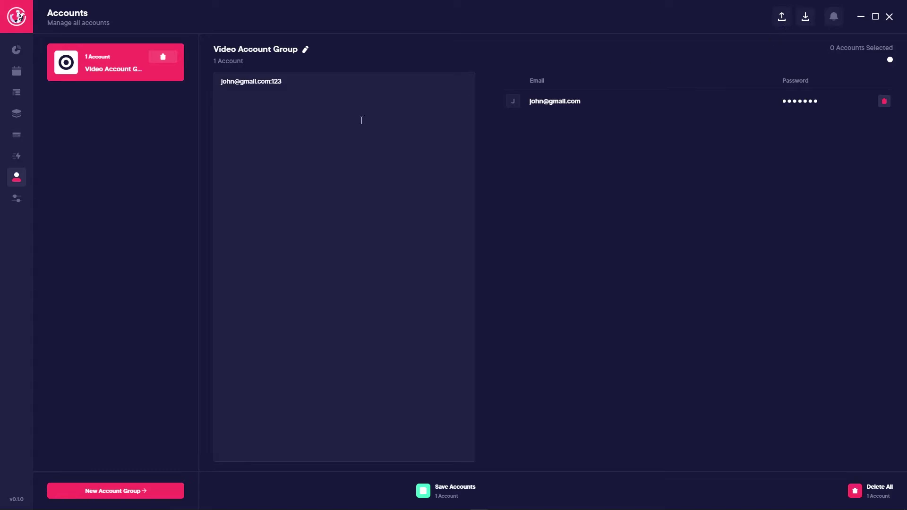
pyautogui.click(16, 135)
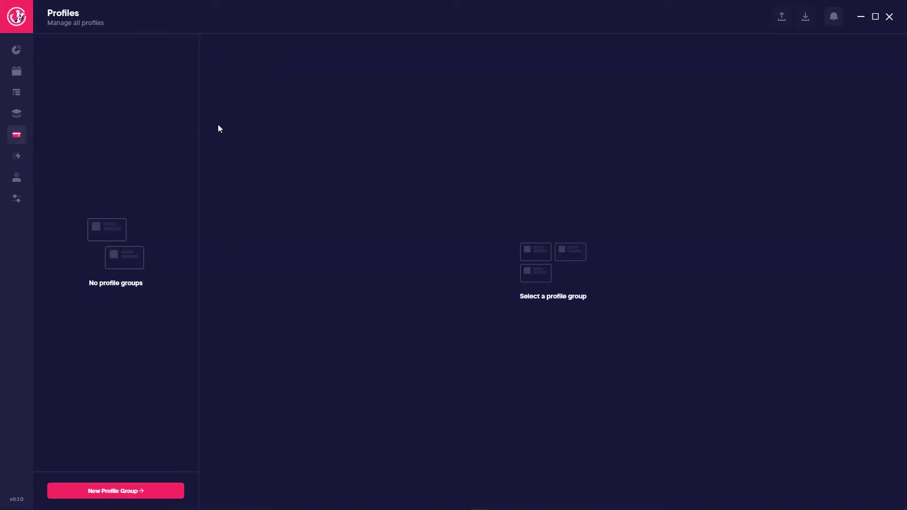
pyautogui.click(118, 491)
pyautogui.click(370, 266)
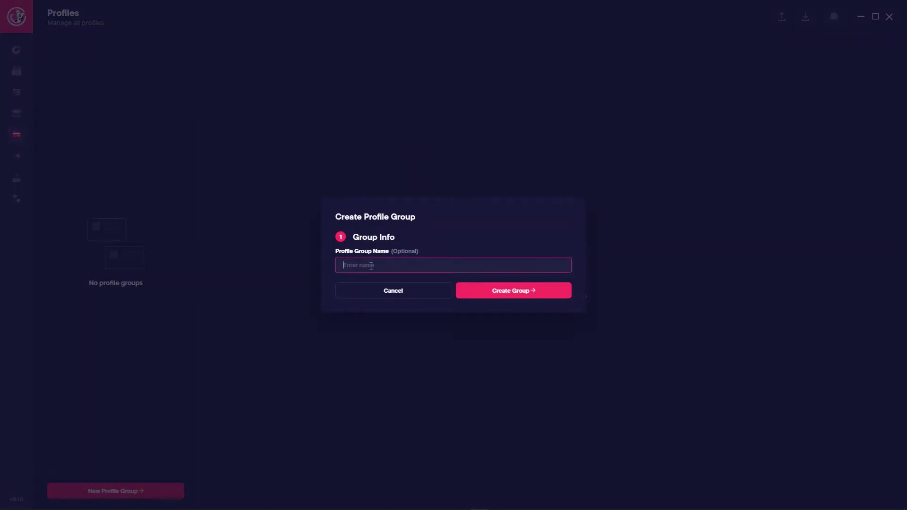
pyautogui.write('Video Profile Group')
pyautogui.click(530, 300)
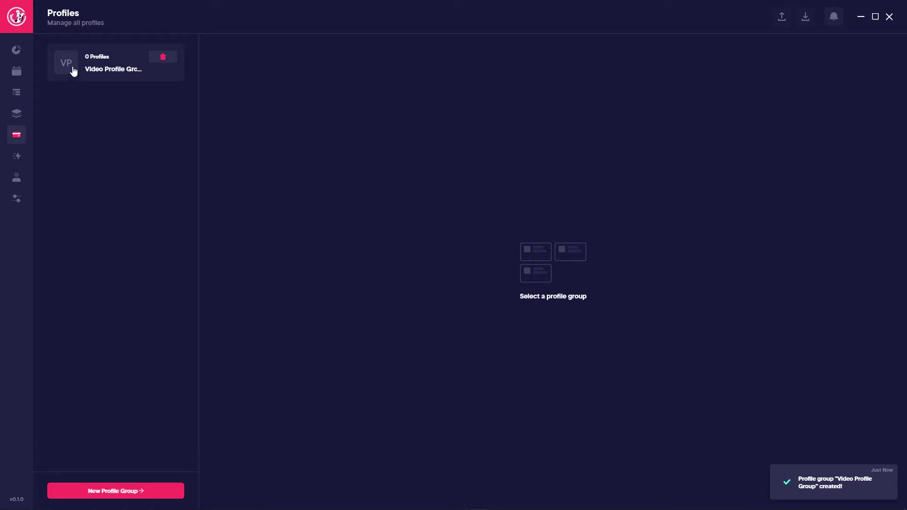
pyautogui.click(90, 74)
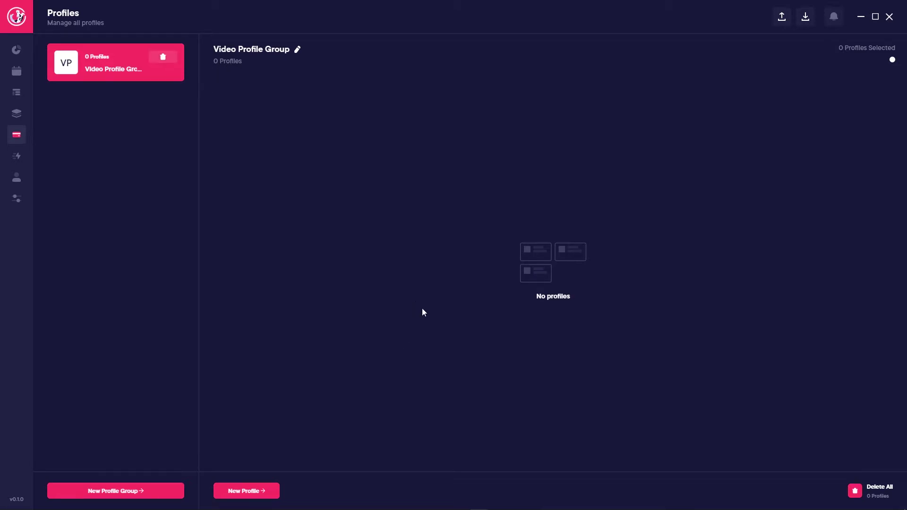
# Step: Create 'Video Profile' with billing same as shipping and a Visa card expiring 12/22
pyautogui.click(276, 490)
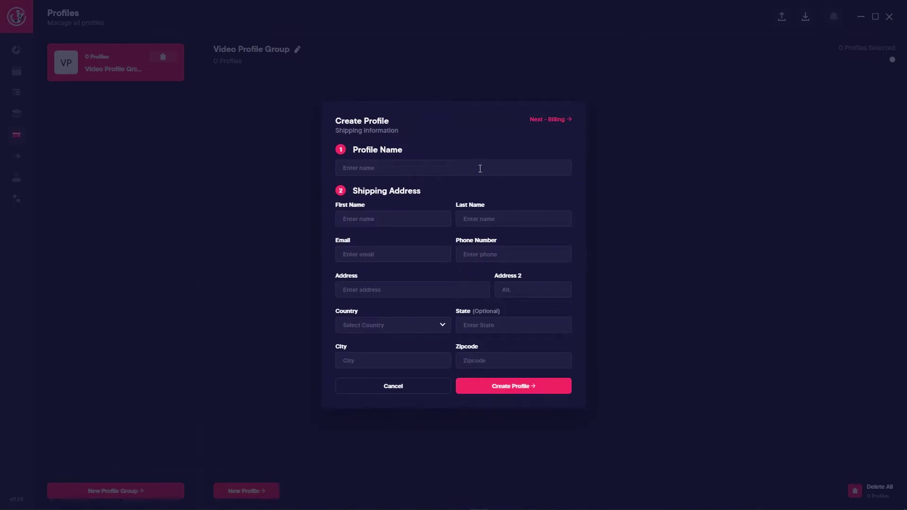
pyautogui.click(402, 174)
pyautogui.write('Video Profile')
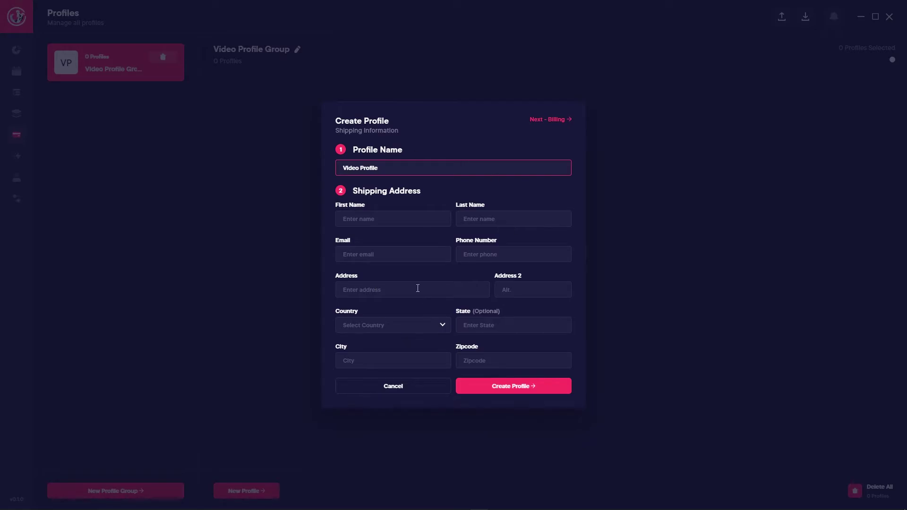
pyautogui.click(547, 120)
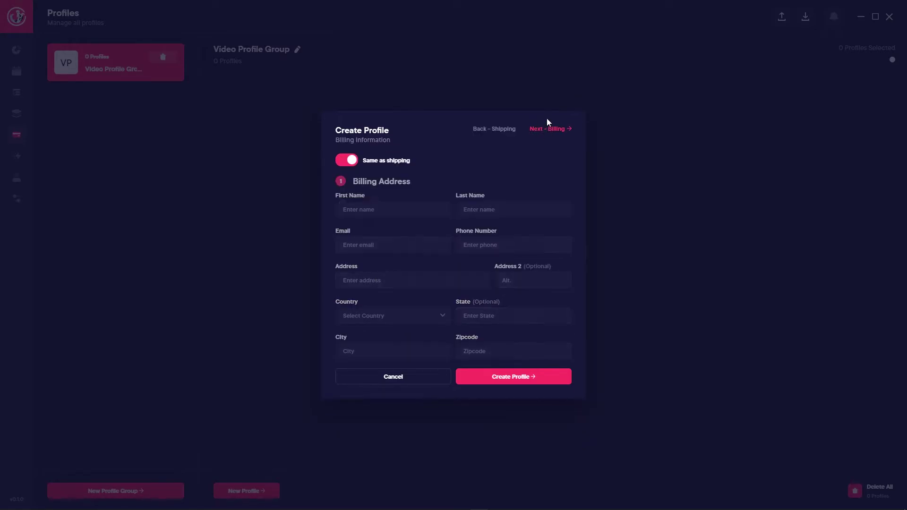
pyautogui.click(353, 165)
pyautogui.click(353, 162)
pyautogui.click(491, 131)
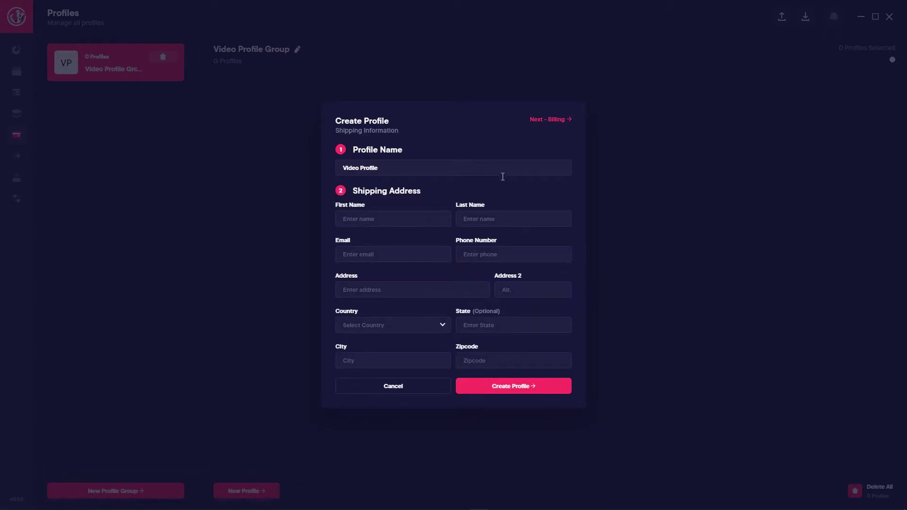
pyautogui.press('Return')
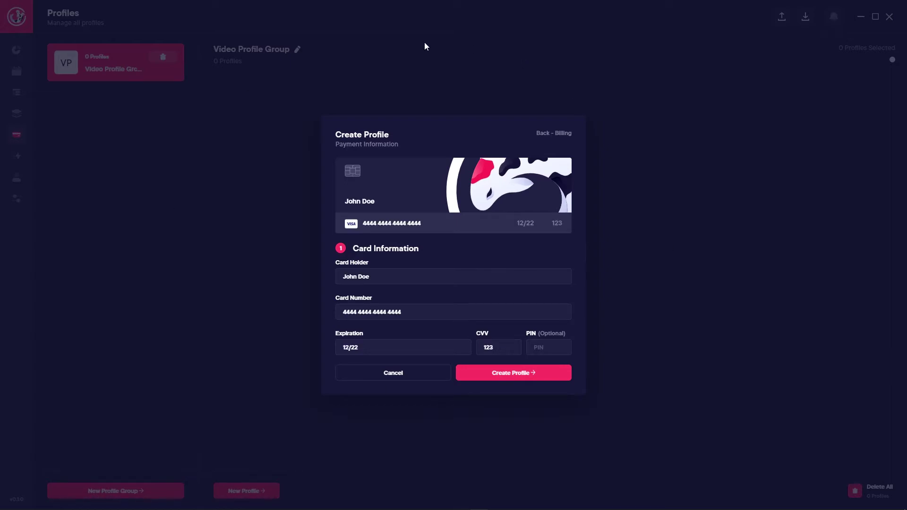
pyautogui.click(510, 377)
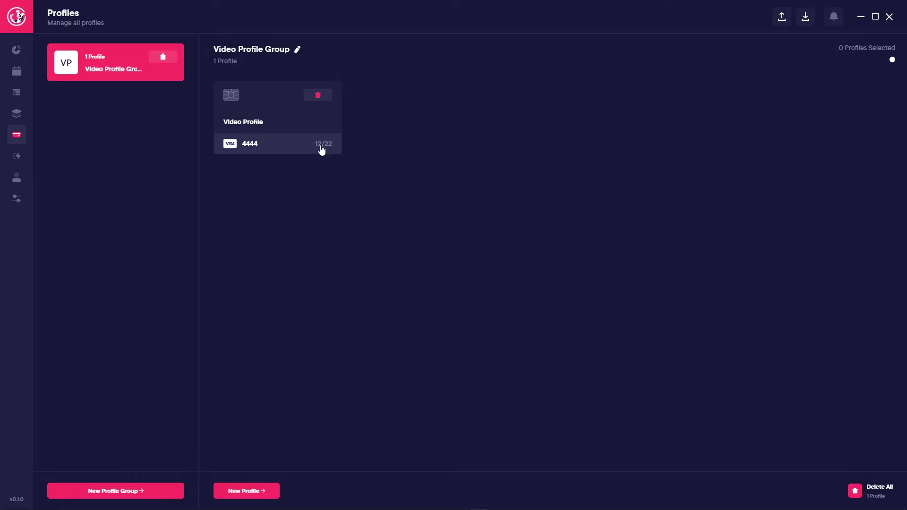
# Step: Rename the profile to 'Video Profile.' and save it, then go to Monitor Tasks
pyautogui.click(241, 124)
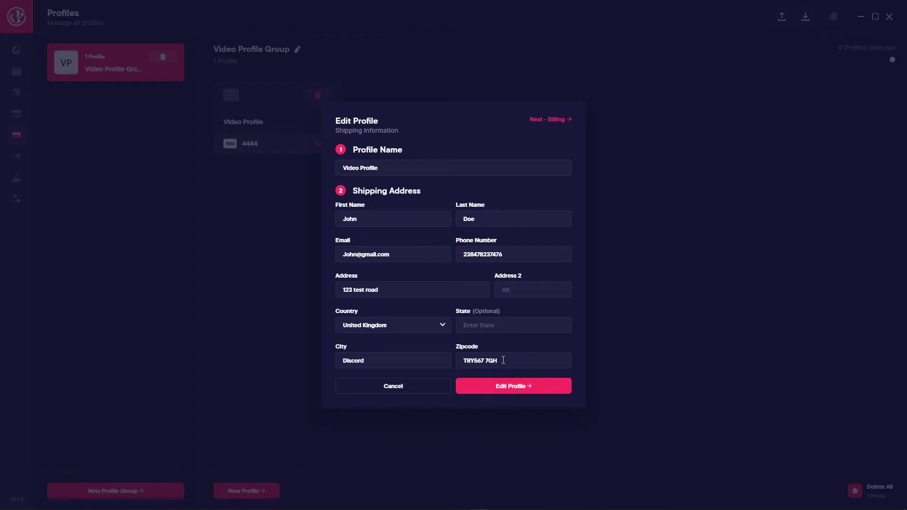
pyautogui.click(412, 166)
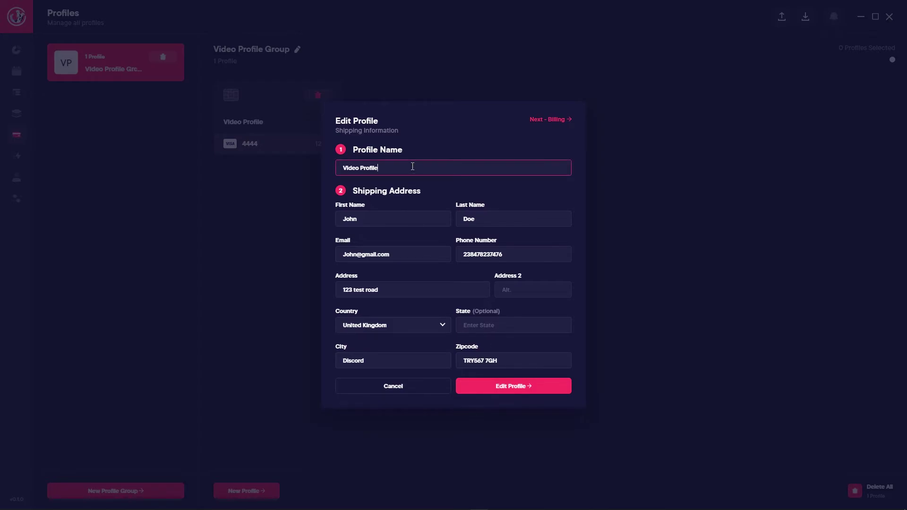
pyautogui.click(504, 382)
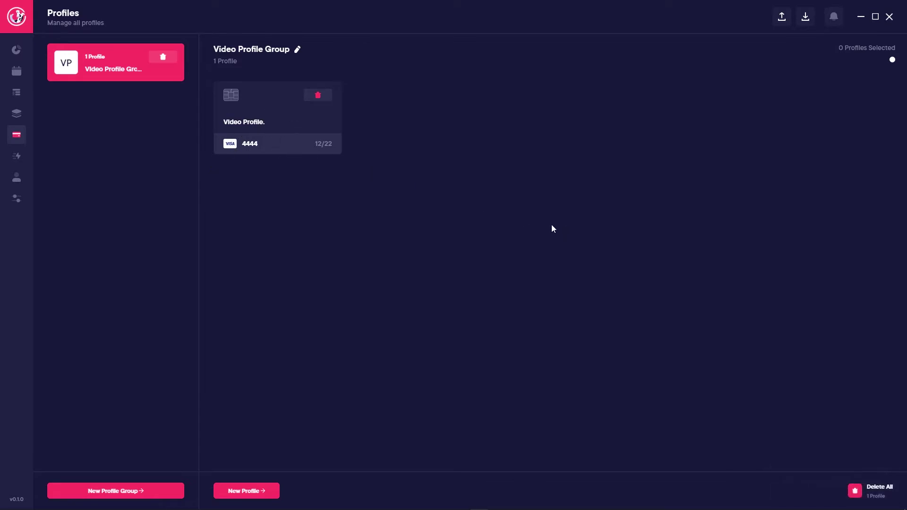
pyautogui.click(273, 121)
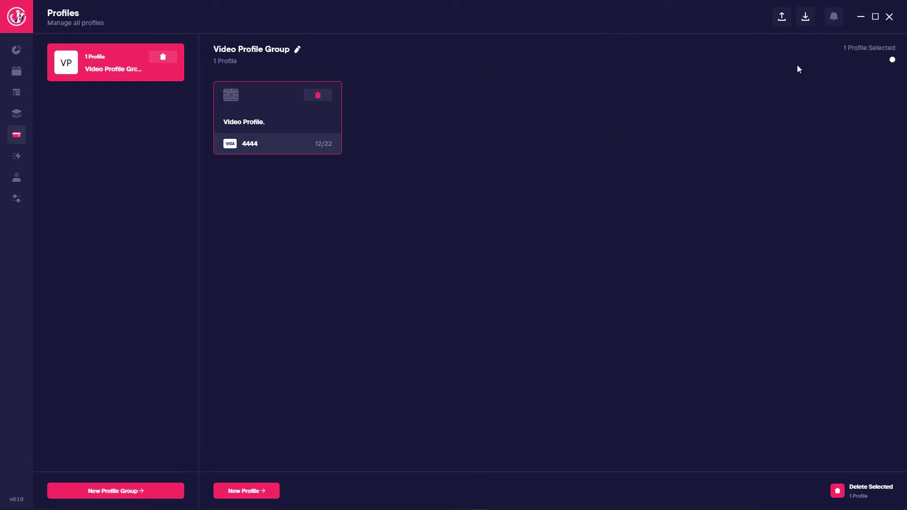
pyautogui.click(16, 114)
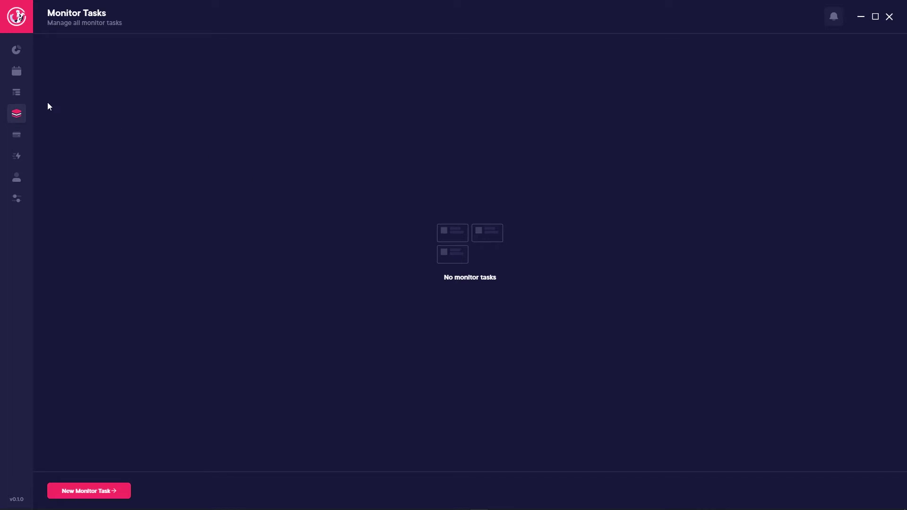
# Step: Go from the Tasks page to the Release Calendar, briefly passing through Analytics
pyautogui.click(23, 100)
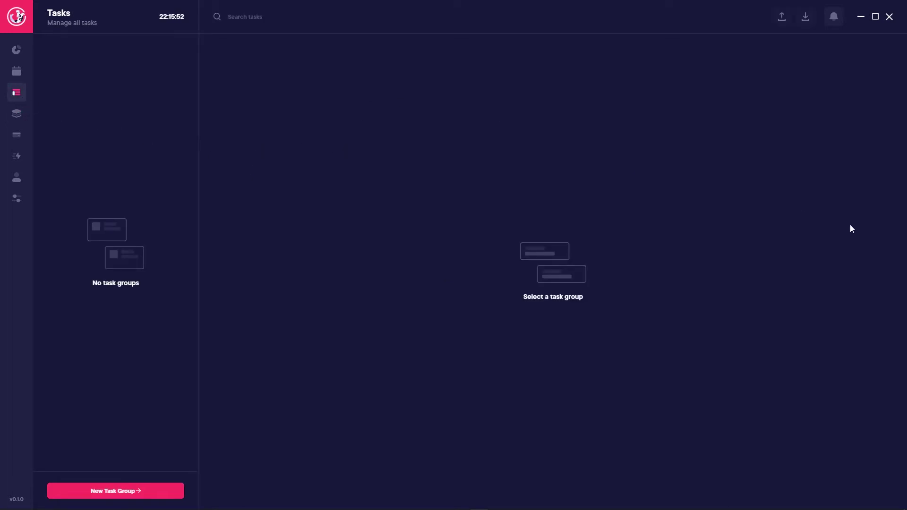
pyautogui.click(19, 71)
pyautogui.click(20, 53)
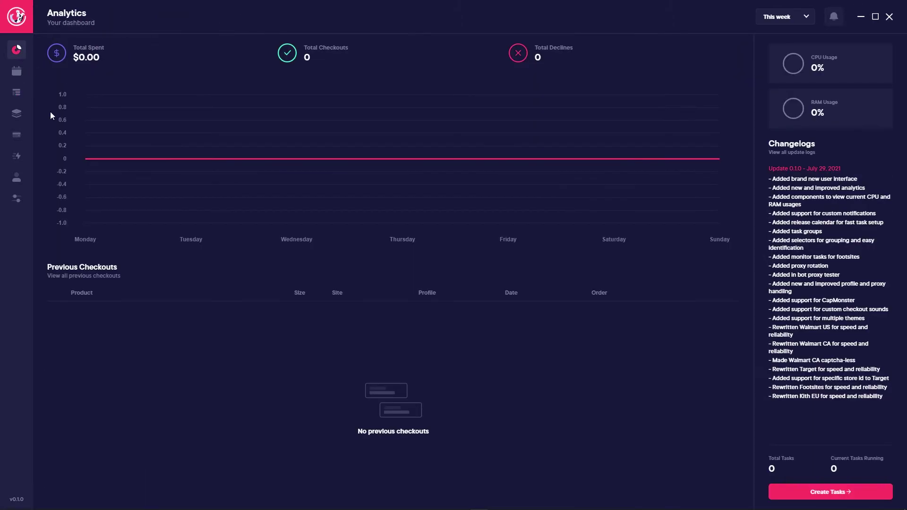
pyautogui.click(20, 73)
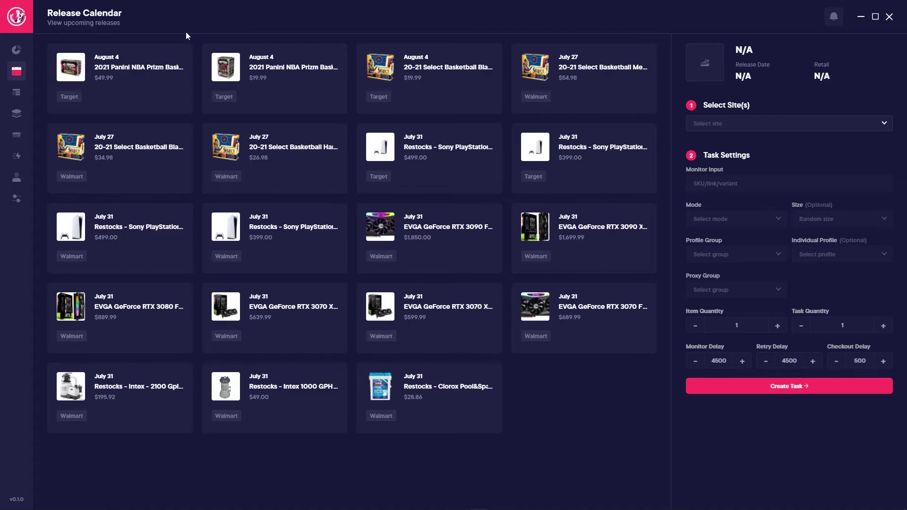
# Step: Pick the EVGA GeForce RTX 3090 XC3 release with Walmart as its site, then view Analytics
pyautogui.click(586, 226)
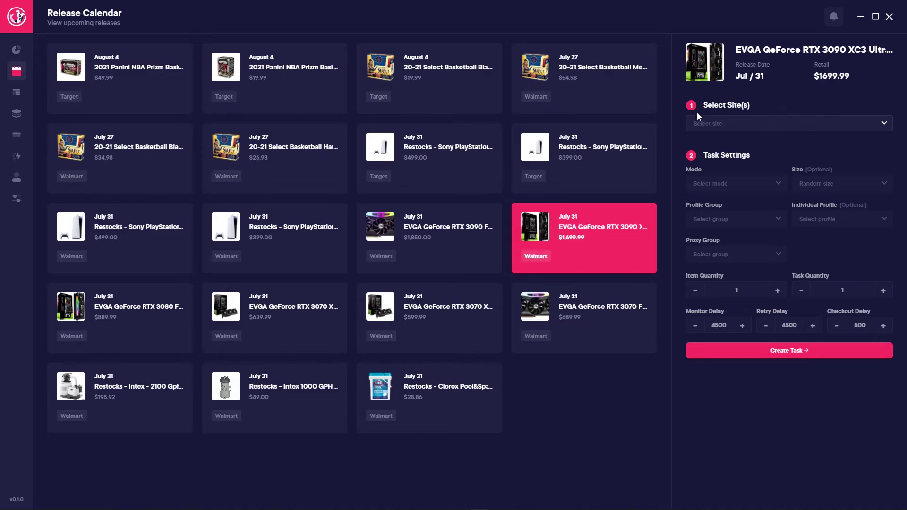
pyautogui.click(744, 129)
pyautogui.click(714, 161)
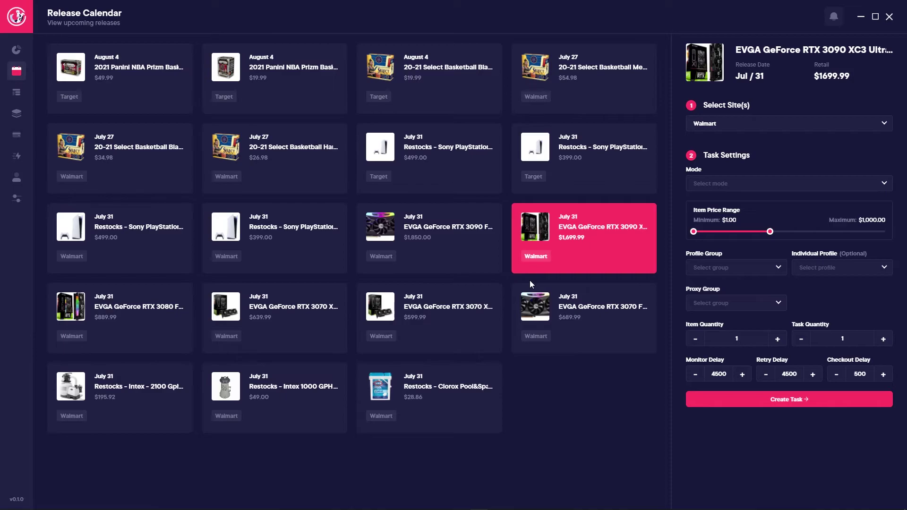
pyautogui.click(17, 49)
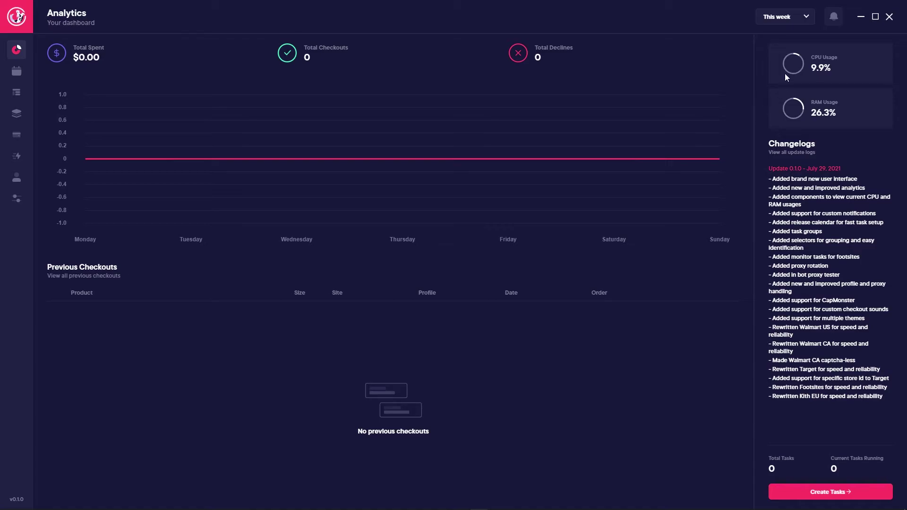
# Step: Check the stats period choices without changing them, then go to the Tasks page
pyautogui.click(785, 22)
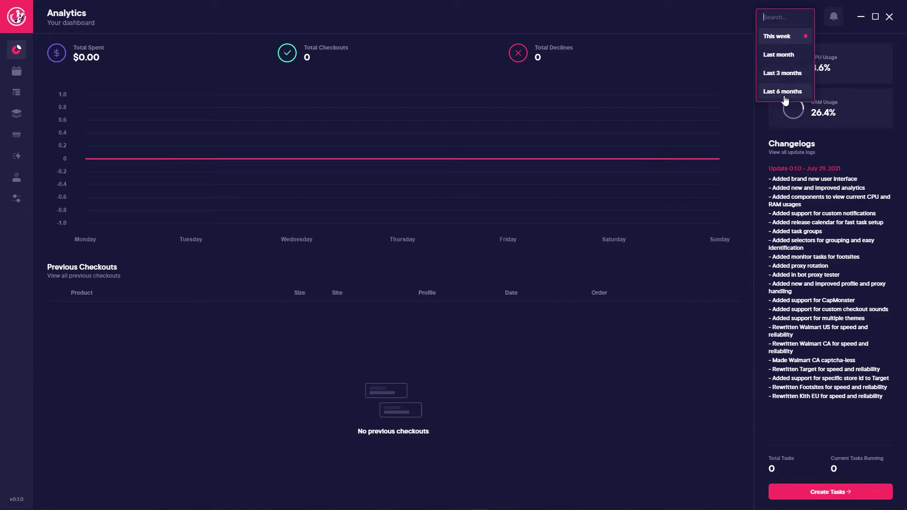
pyautogui.click(739, 22)
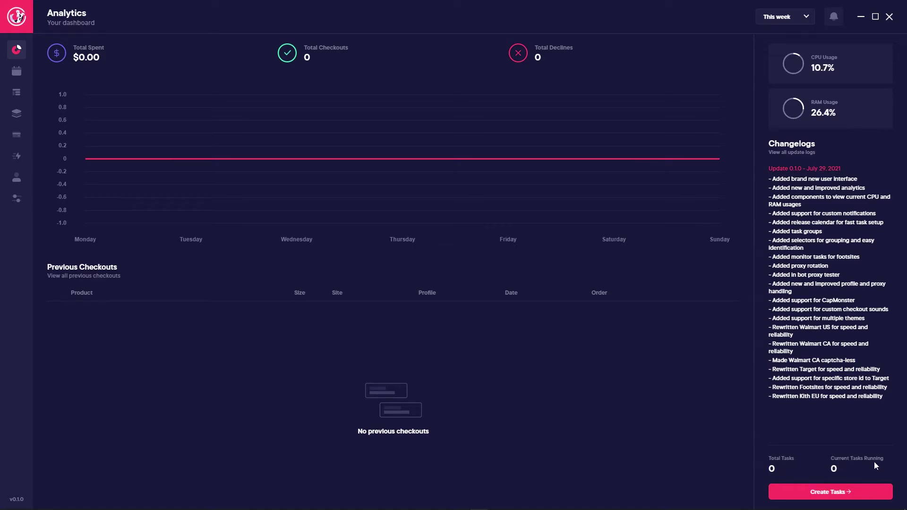
pyautogui.click(17, 93)
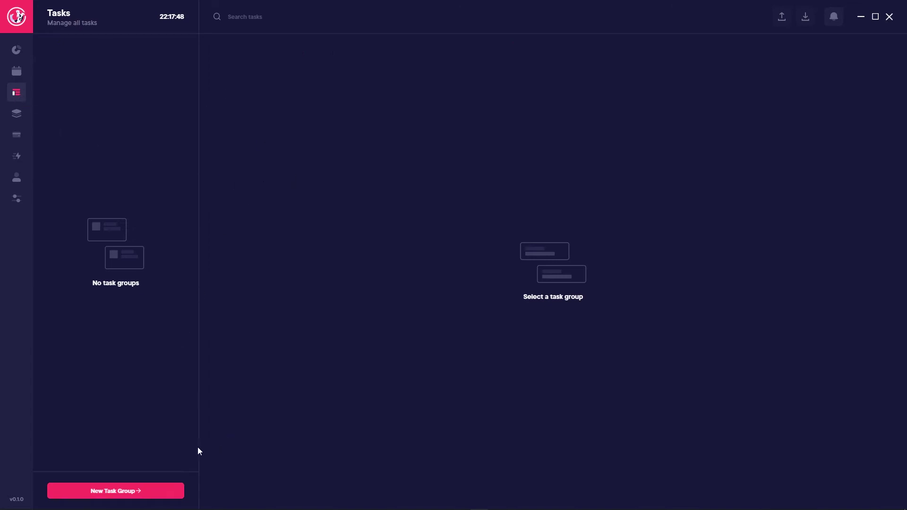
# Step: Create a new Kith EU task group named 'Video Test Kith EU'
pyautogui.click(160, 494)
pyautogui.click(453, 241)
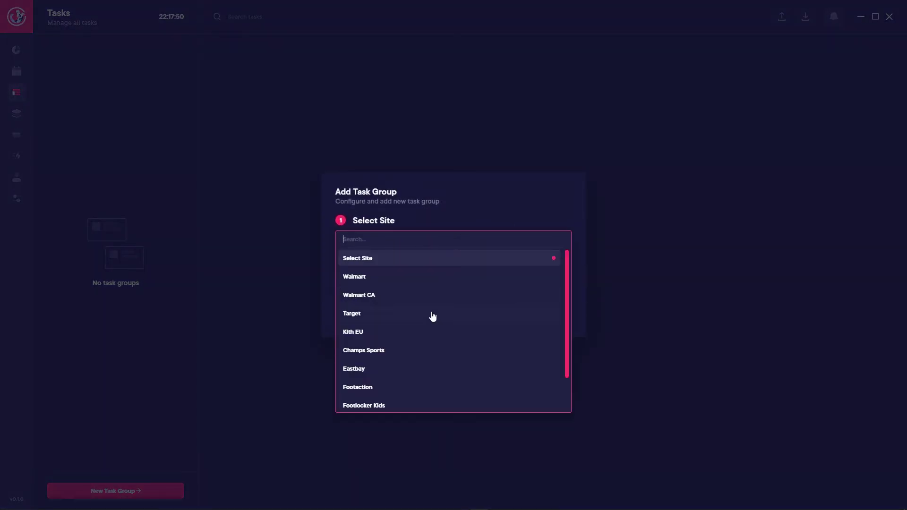
pyautogui.scroll(-2, 427, 326)
pyautogui.scroll(2, 387, 340)
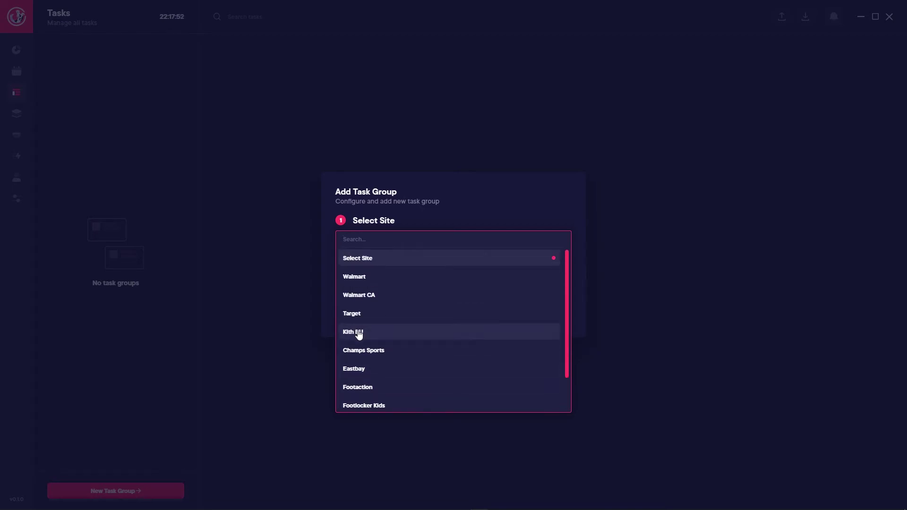
pyautogui.click(353, 332)
pyautogui.click(380, 293)
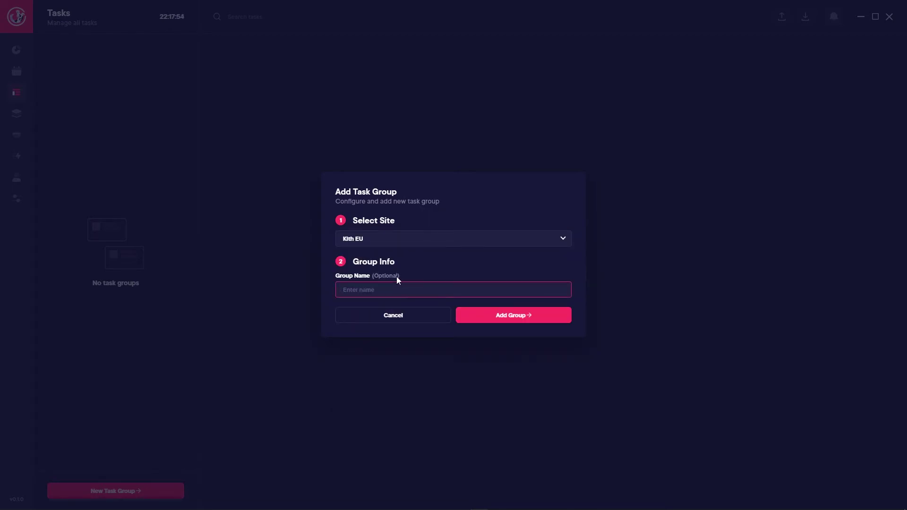
pyautogui.write('Video Test Kith EU')
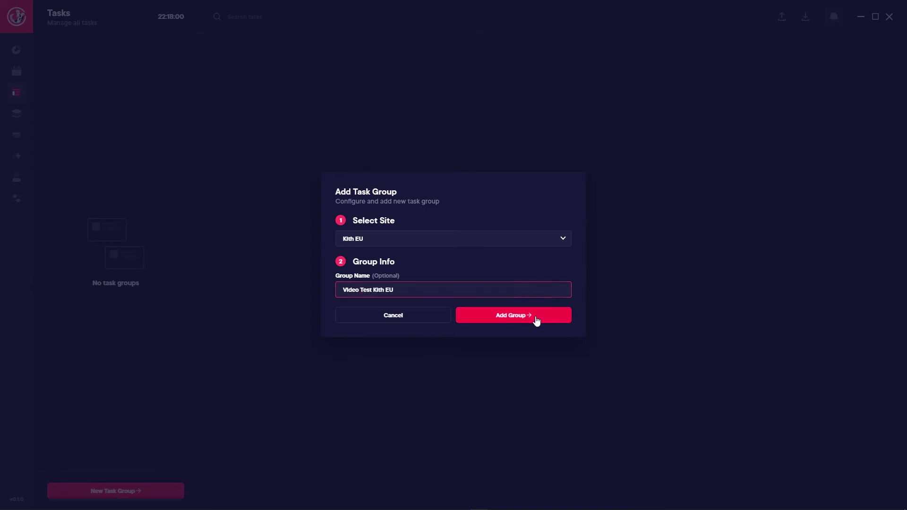
pyautogui.click(537, 320)
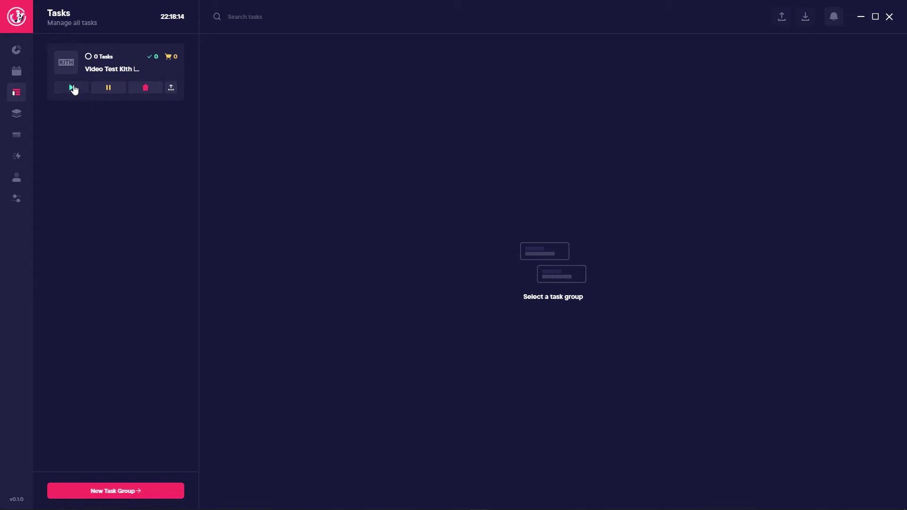
# Step: Open the Video Test Kith EU group and dismiss its edit dialog without changes
pyautogui.click(179, 95)
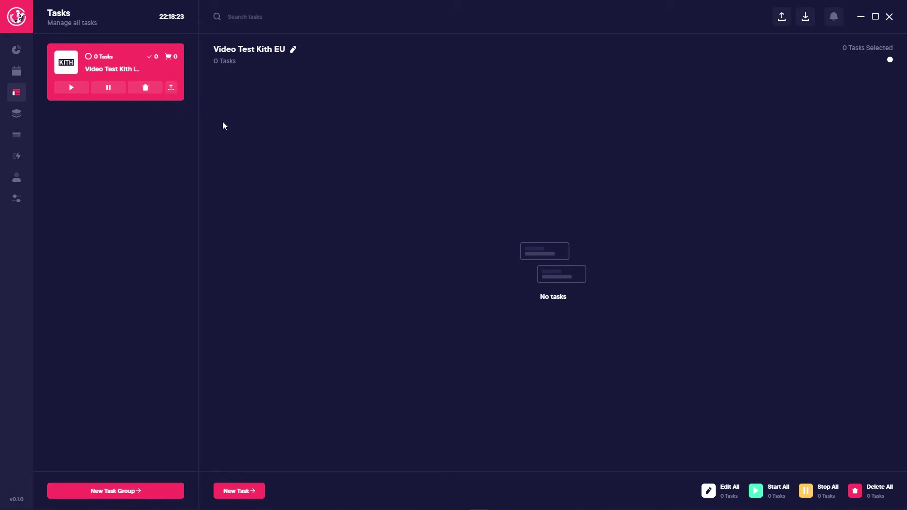
pyautogui.click(293, 51)
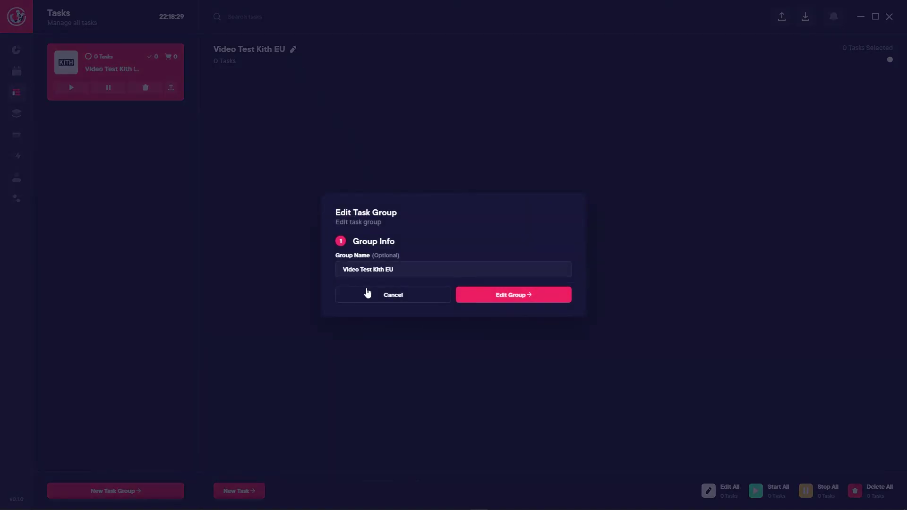
pyautogui.click(366, 293)
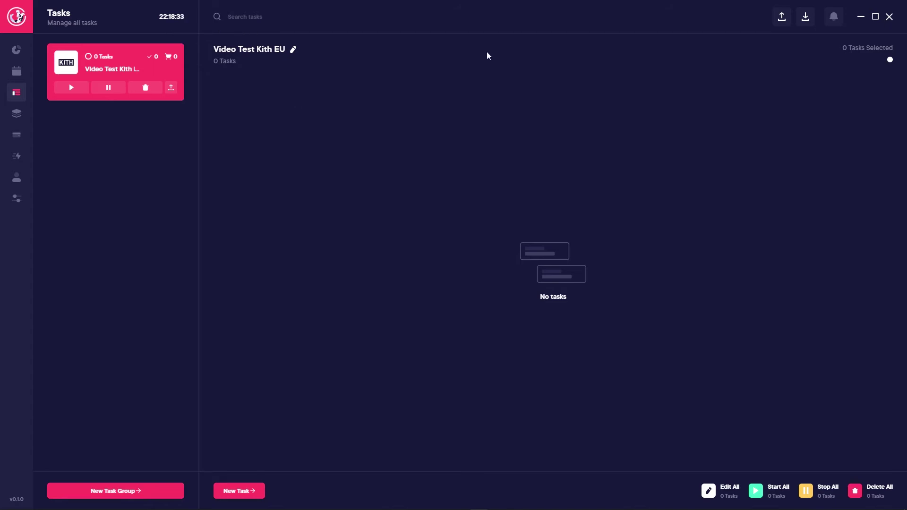
pyautogui.click(262, 490)
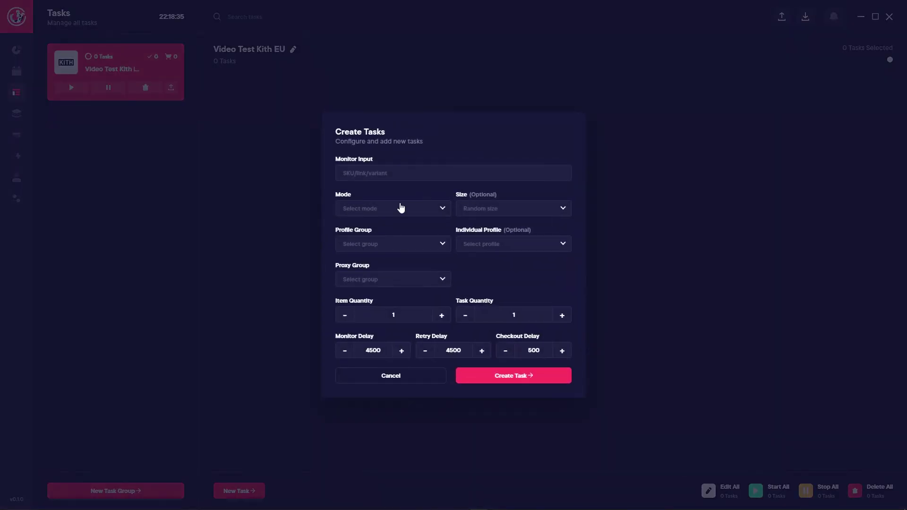
pyautogui.click(371, 179)
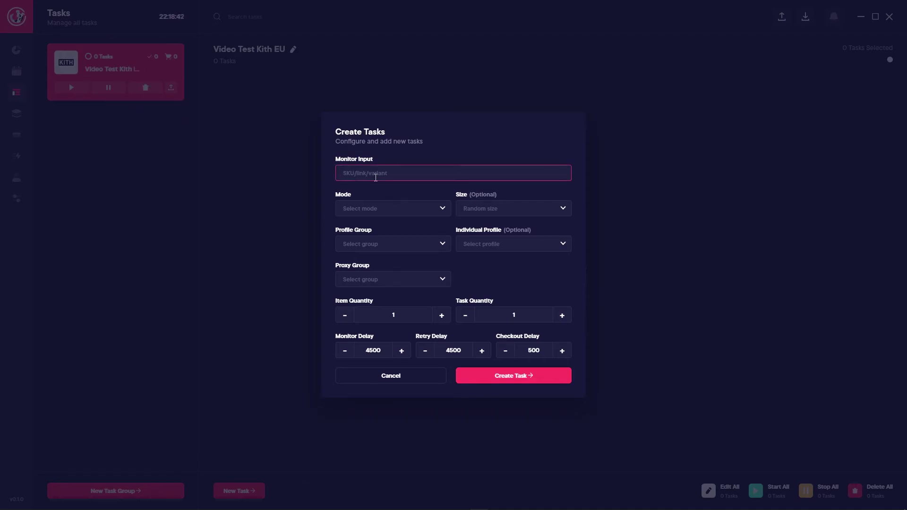
pyautogui.write('23423542354')
pyautogui.click(395, 208)
pyautogui.click(390, 247)
pyautogui.click(482, 213)
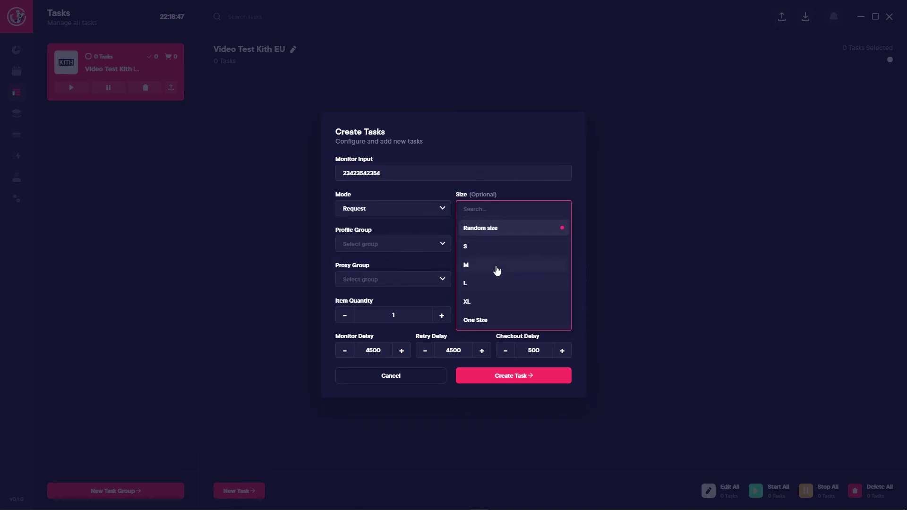
pyautogui.click(495, 269)
# Step: Assign Video Profile Group, Video Profile., Video Proxy Group and quantity 1, then create the task
pyautogui.click(382, 243)
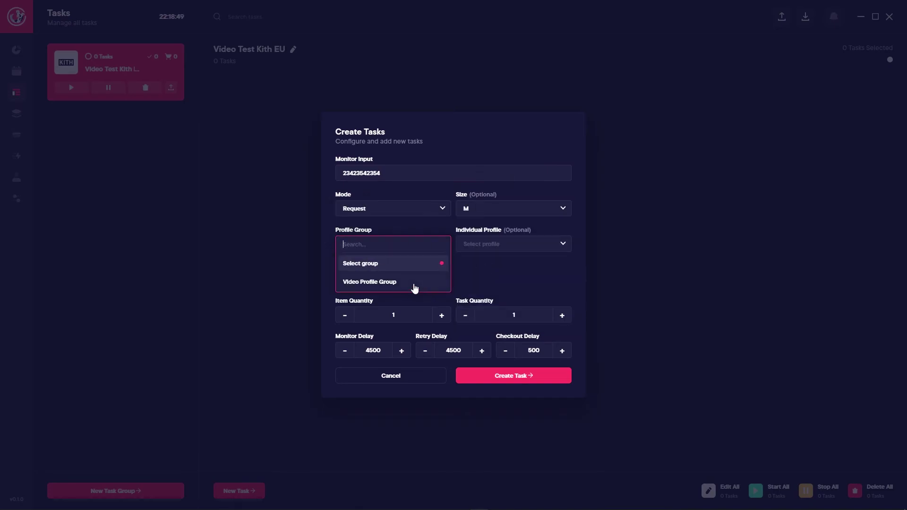
pyautogui.click(420, 288)
pyautogui.click(502, 246)
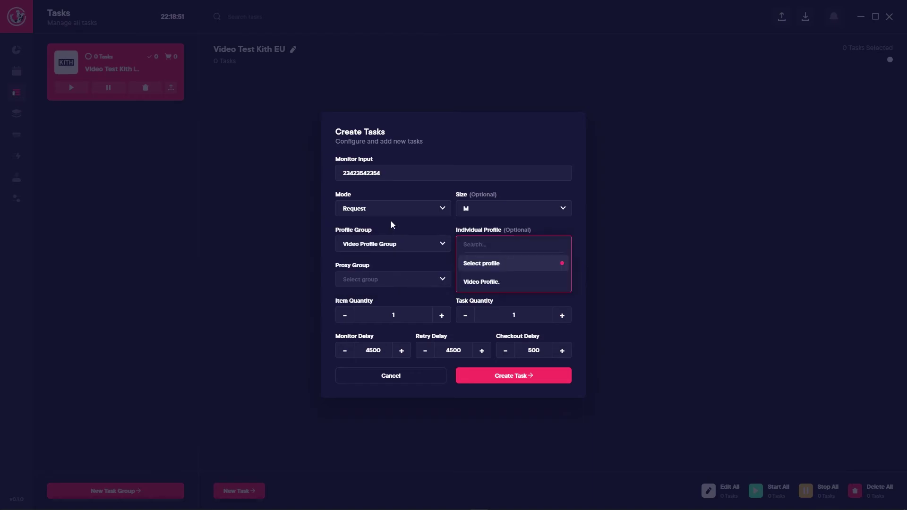
pyautogui.click(495, 282)
pyautogui.click(409, 283)
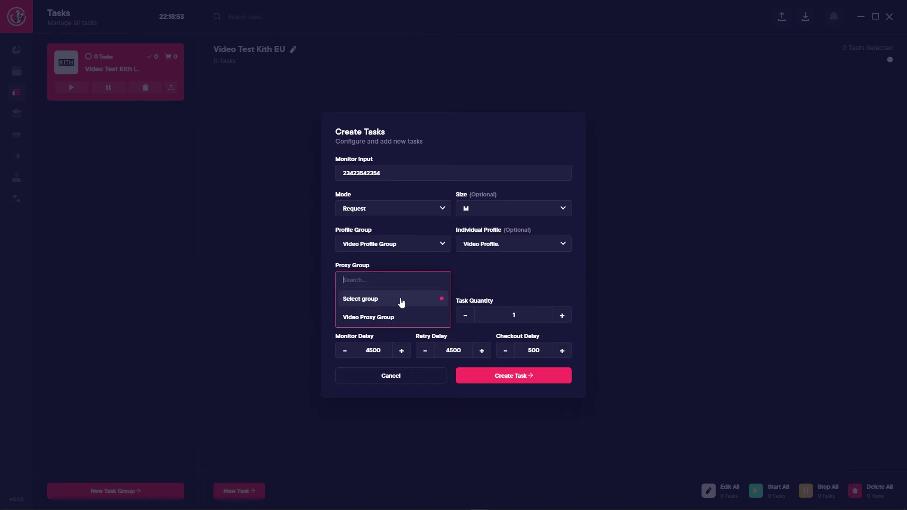
pyautogui.click(381, 317)
pyautogui.click(393, 316)
pyautogui.write('1')
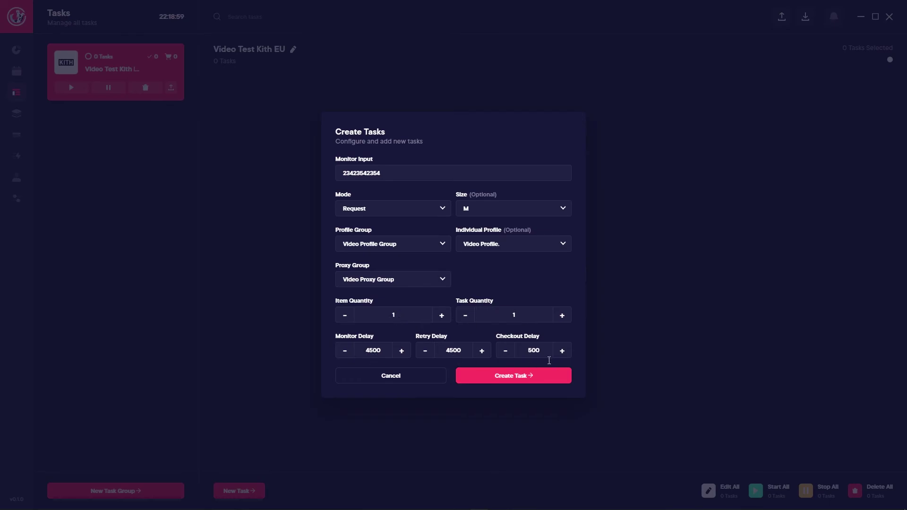
pyautogui.click(519, 375)
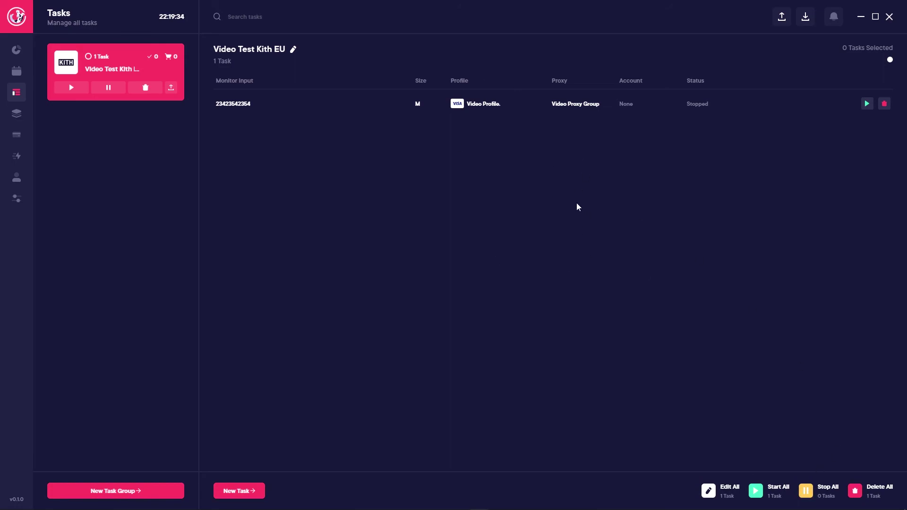
# Step: Select and start the Kith task, then go to the Monitor Tasks page
pyautogui.hotkey('ctrl', 'a')
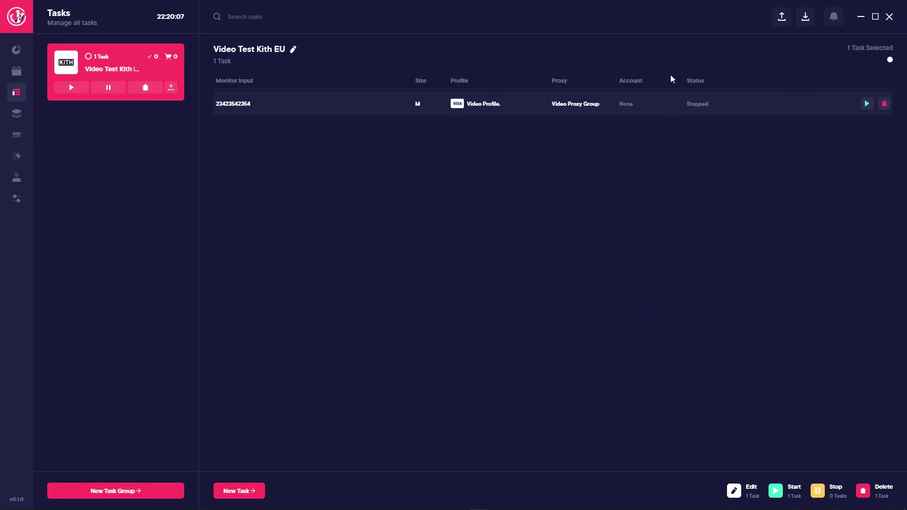
pyautogui.click(866, 104)
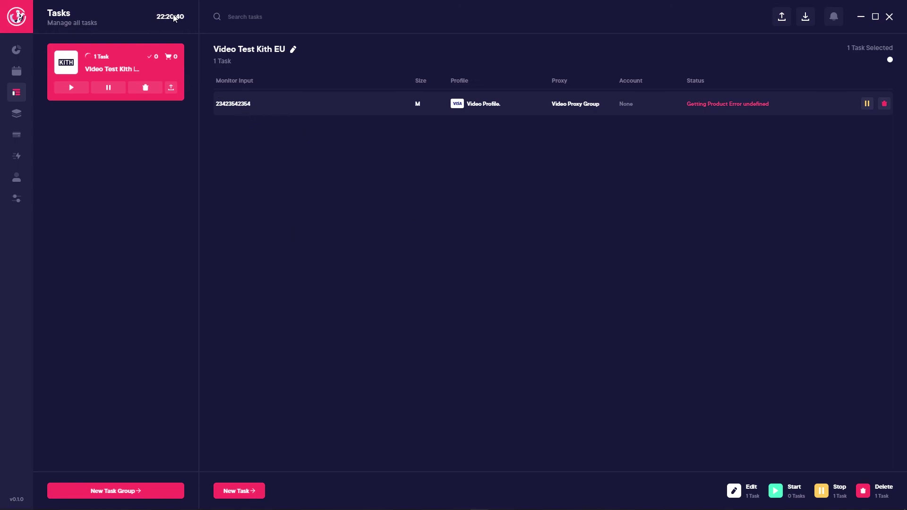
pyautogui.click(17, 115)
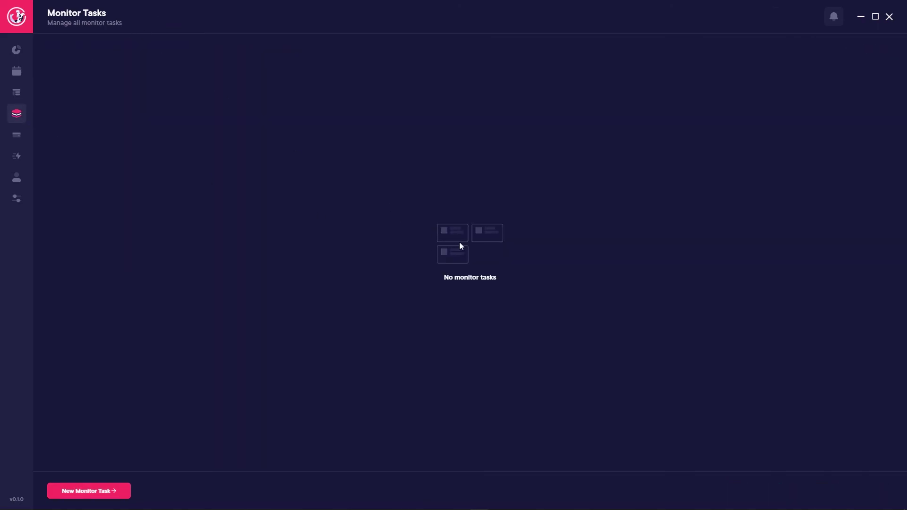
# Step: Add a Footaction monitor for 443534 on Video Proxy Group, linked to task group Video Test Kith EU
pyautogui.click(76, 490)
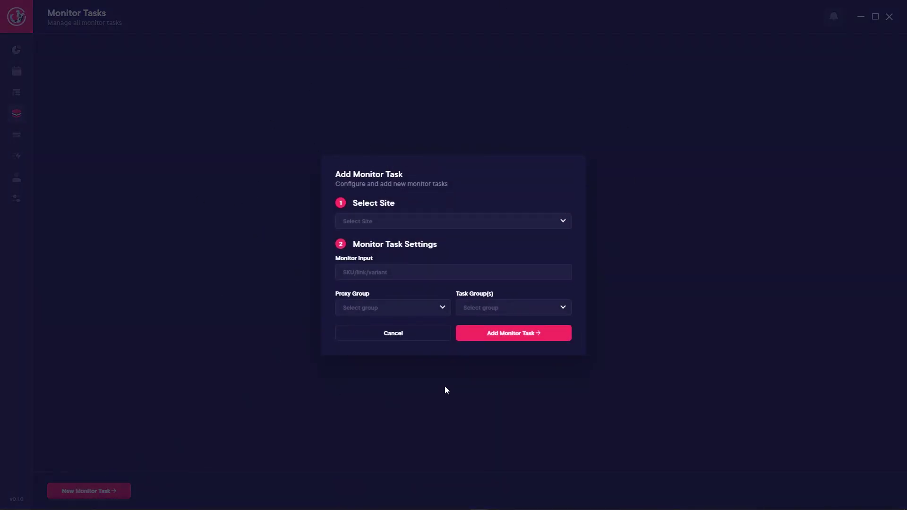
pyautogui.click(377, 219)
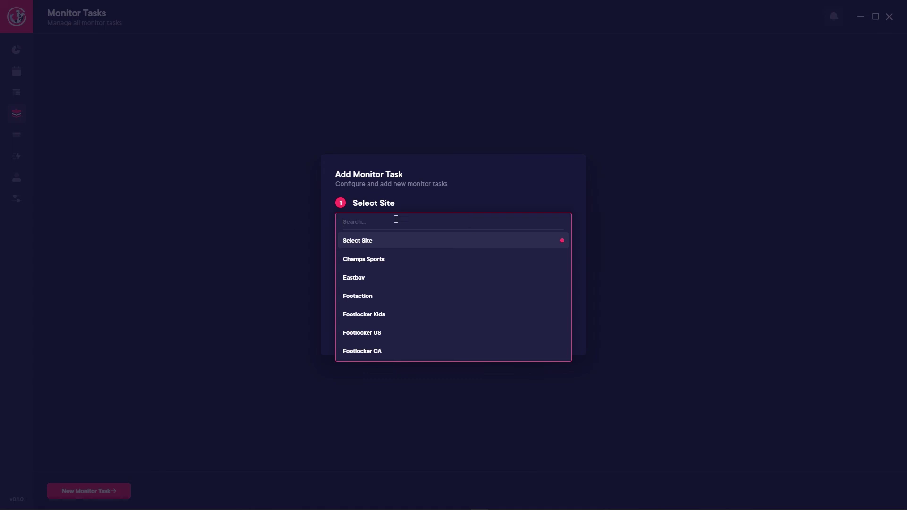
pyautogui.click(356, 297)
pyautogui.click(383, 278)
pyautogui.write('443534')
pyautogui.click(402, 307)
pyautogui.click(382, 345)
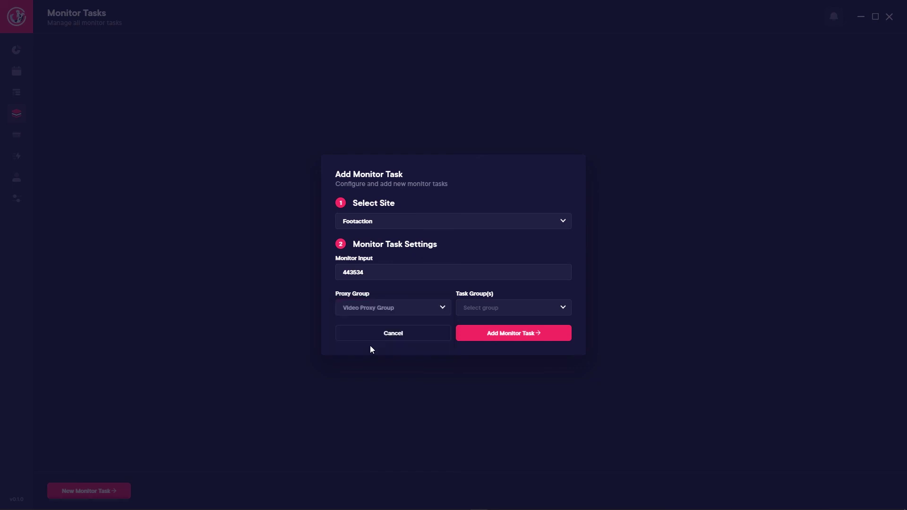
pyautogui.click(496, 309)
pyautogui.click(489, 346)
pyautogui.click(509, 283)
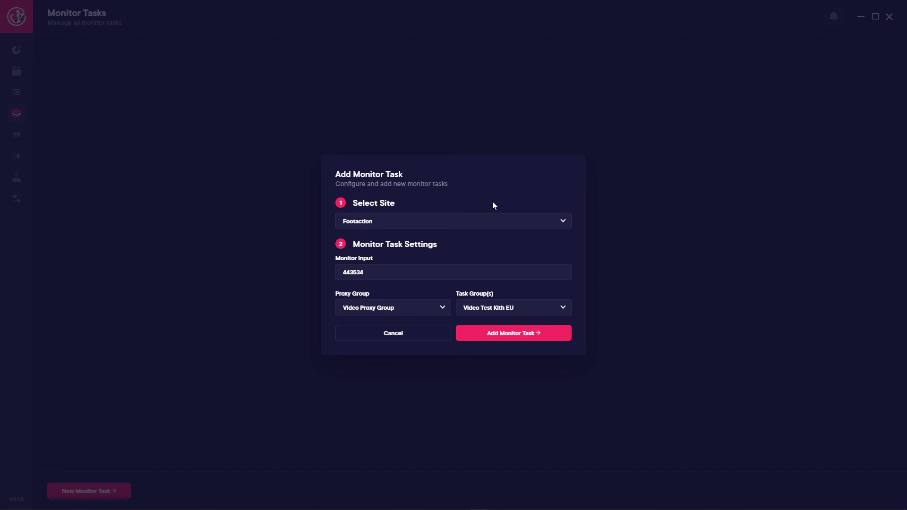
pyautogui.click(517, 334)
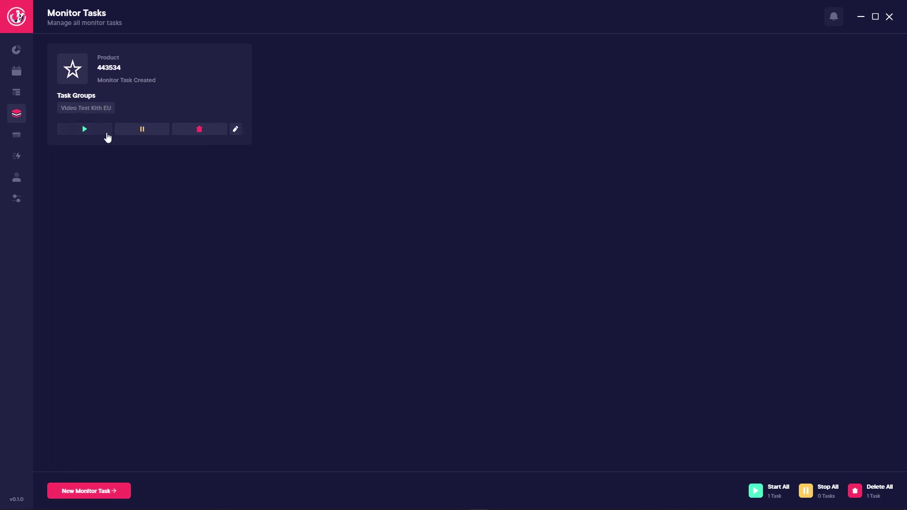
# Step: Edit the 443534 monitor task, switching its site from Footaction to Champs Sports
pyautogui.click(235, 130)
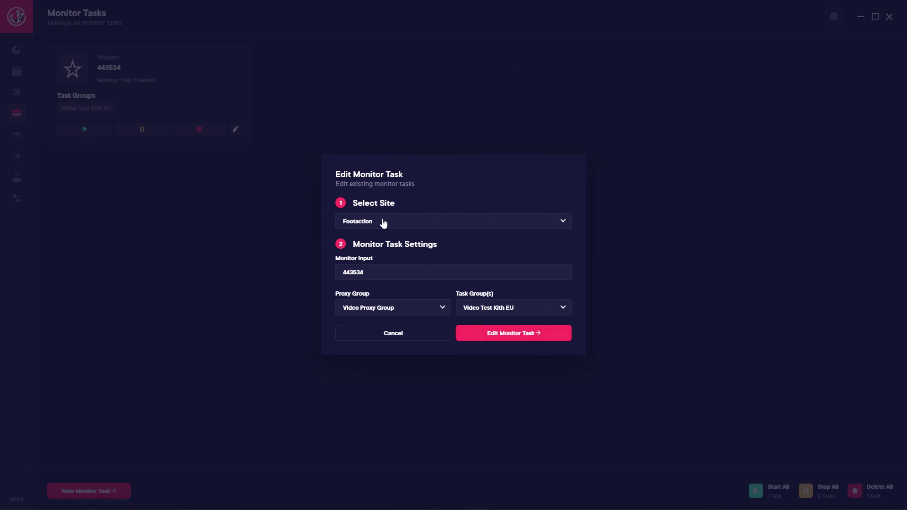
pyautogui.click(377, 226)
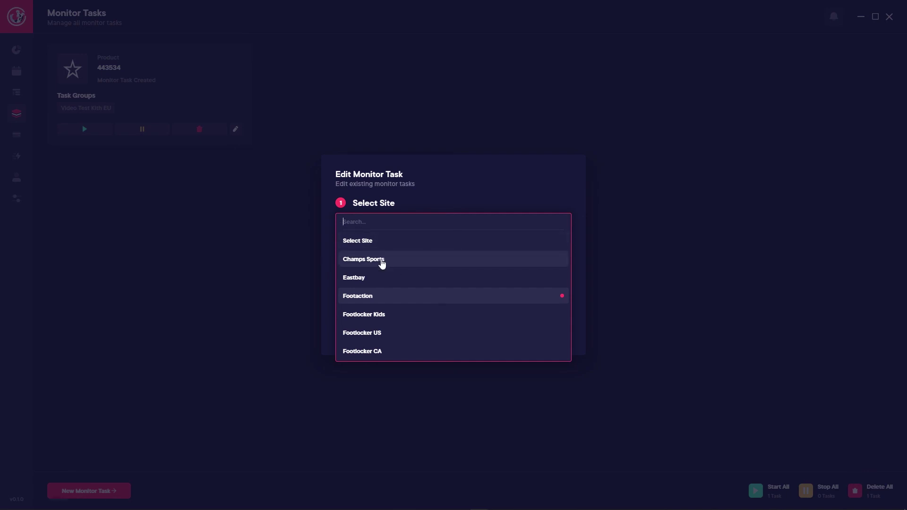
pyautogui.click(382, 261)
pyautogui.click(512, 338)
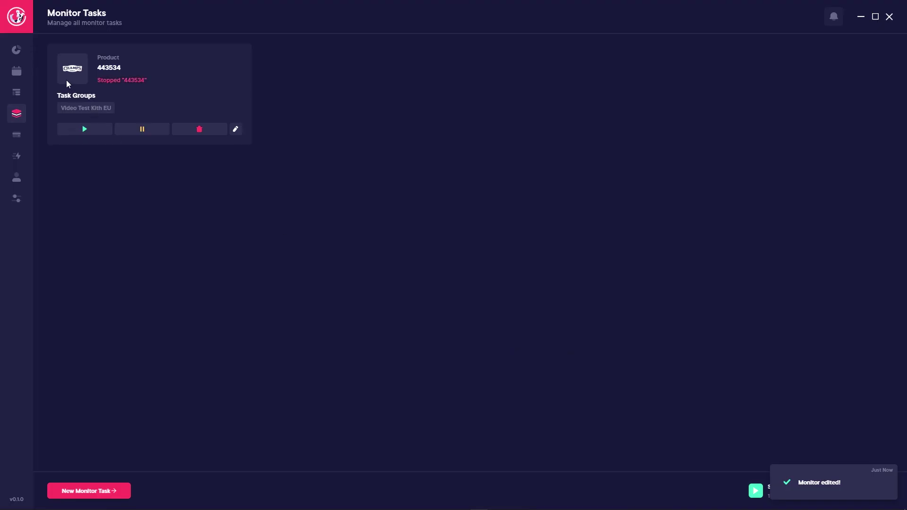